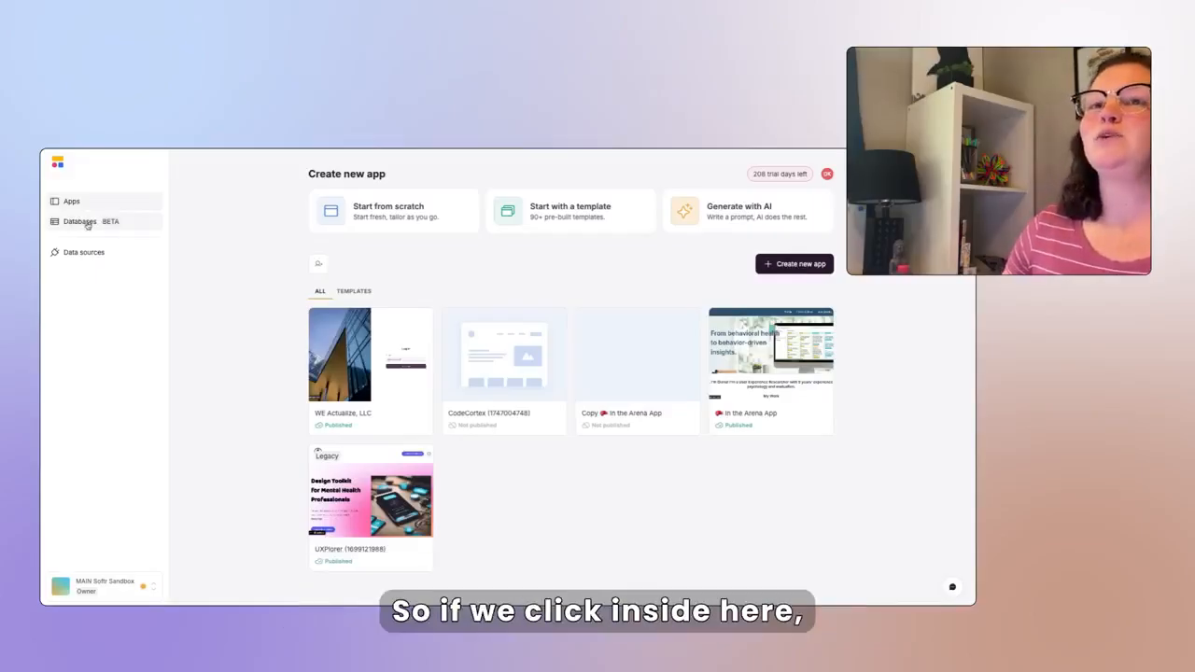
- From Databases, start a CSV import and upload the job seekers CSV to preview its columns
{"action": "left_click", "coordinate": [82, 224]}
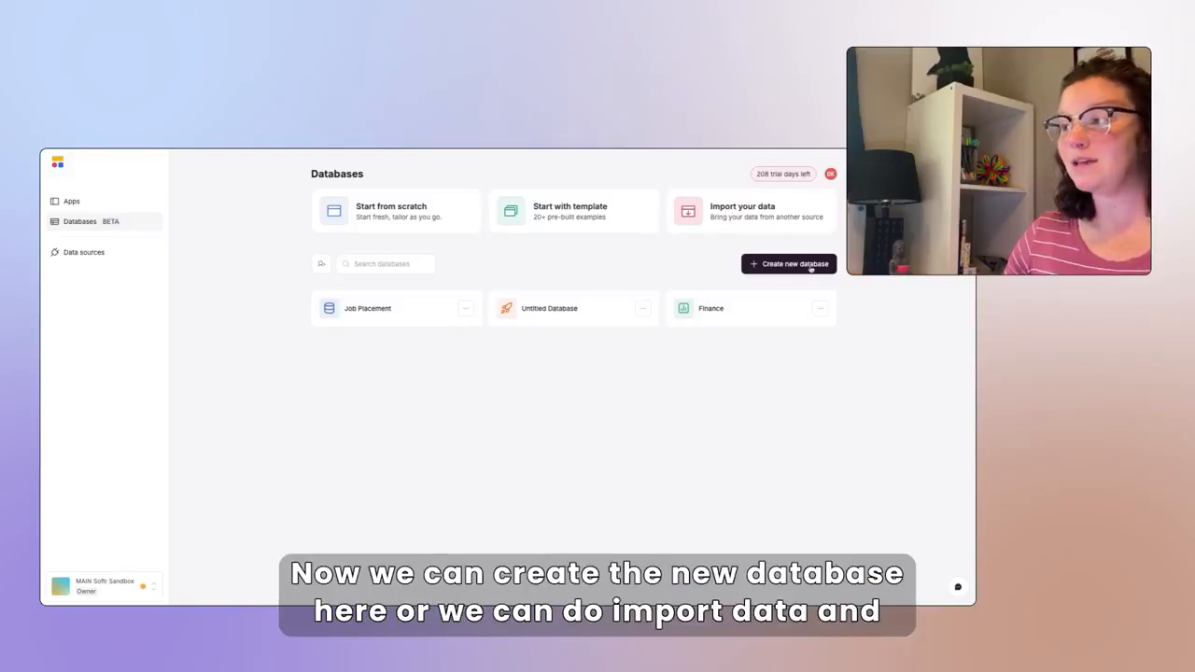
{"action": "left_click", "coordinate": [782, 224]}
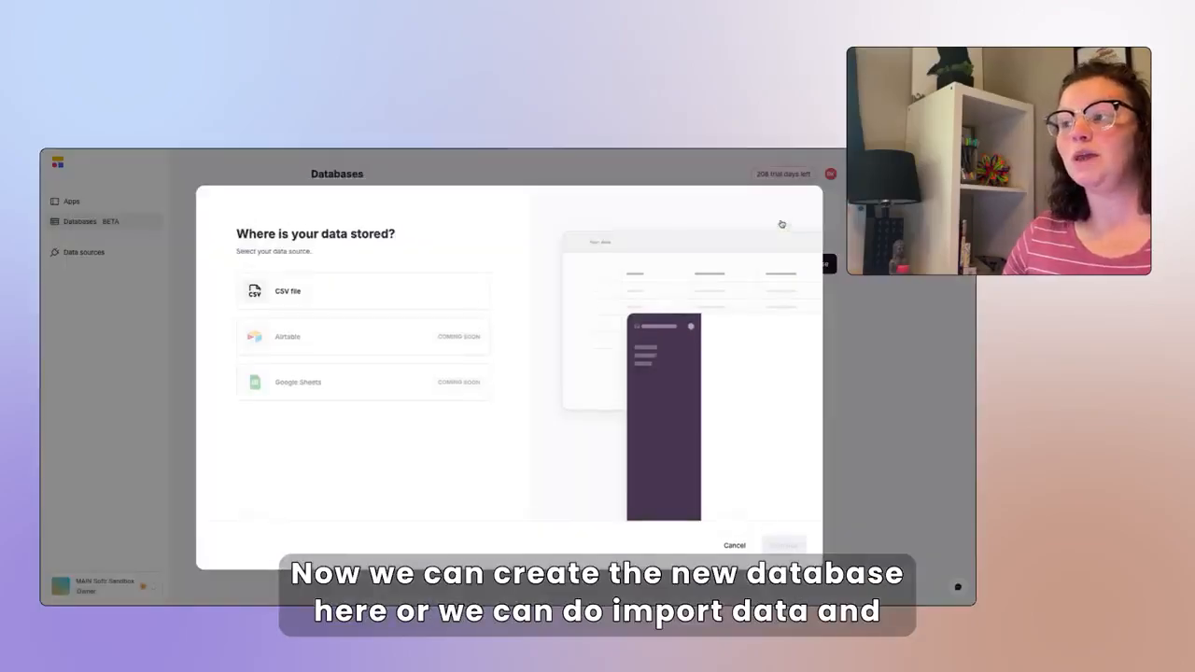
{"action": "left_click", "coordinate": [334, 294]}
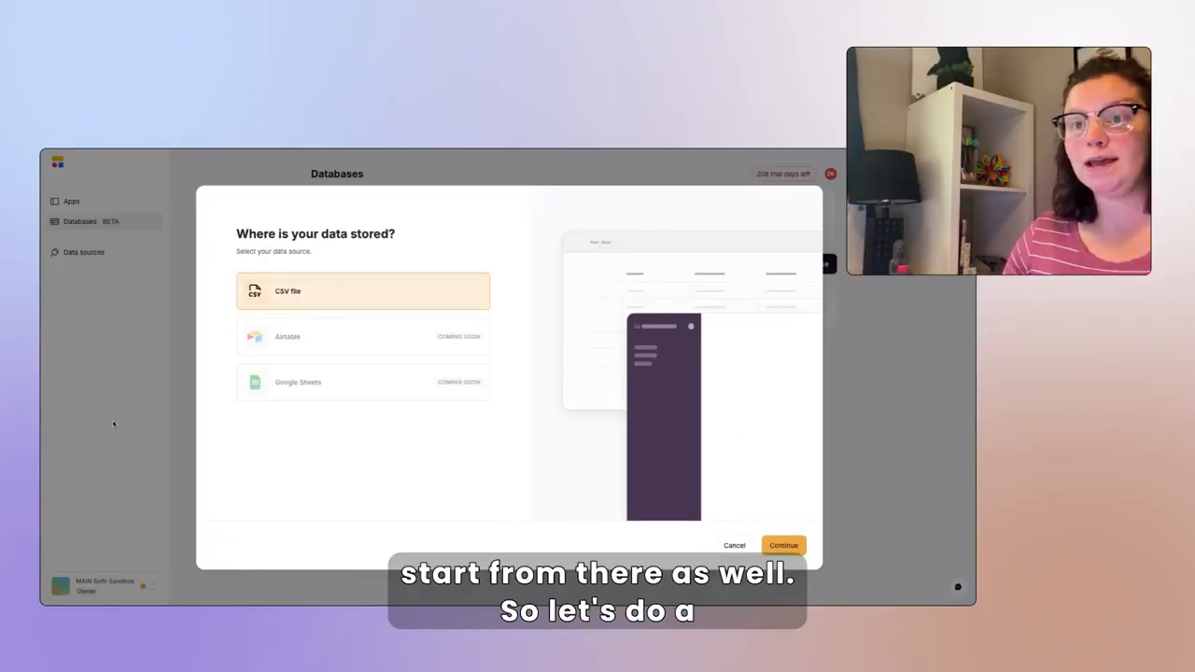
{"action": "left_click", "coordinate": [783, 546]}
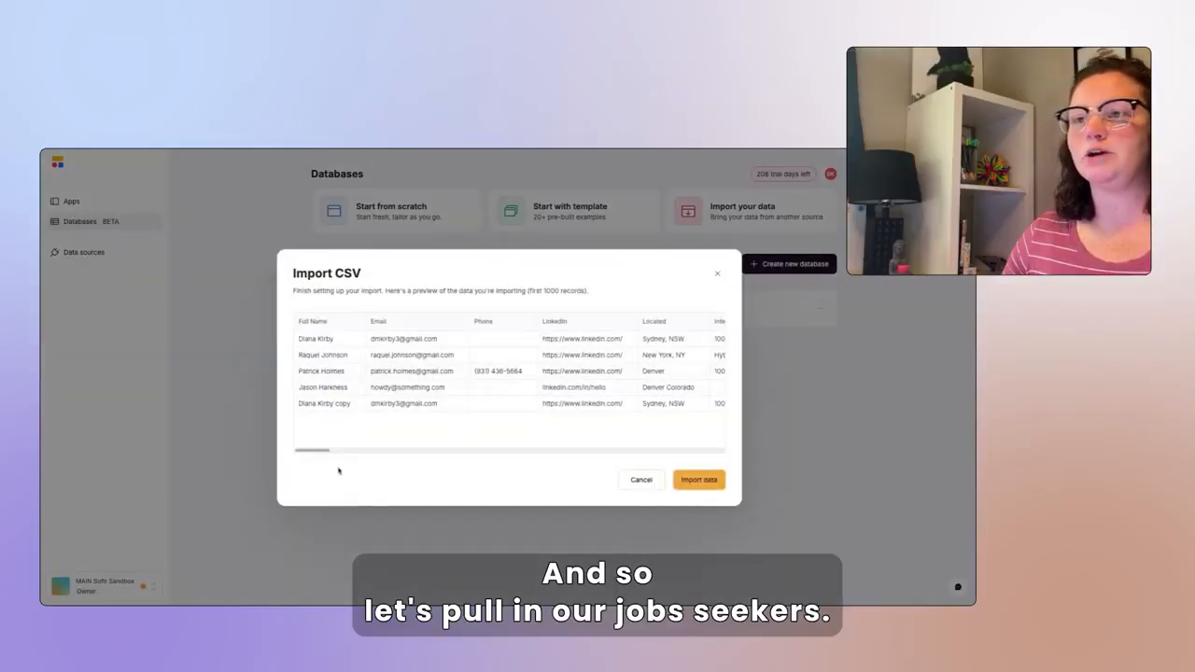
{"action": "mouse_move", "coordinate": [318, 452]}
{"action": "left_mouse_down"}
{"action": "mouse_move", "coordinate": [330, 453]}
{"action": "mouse_move", "coordinate": [300, 453]}
{"action": "left_mouse_up"}
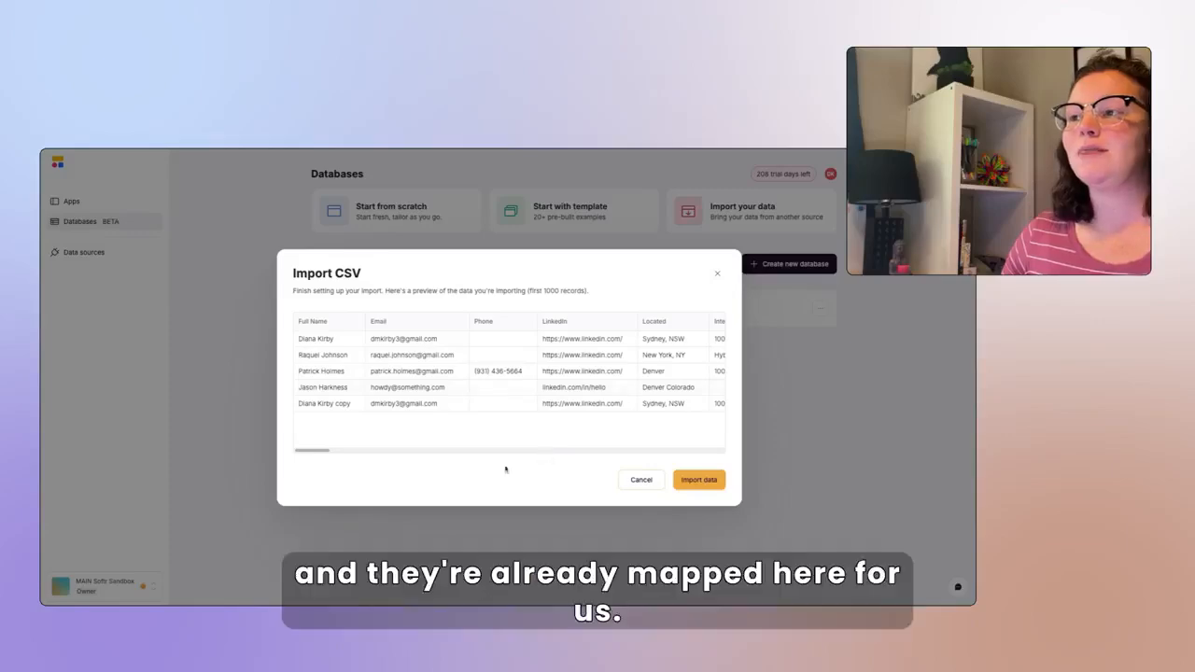
{"action": "left_click_drag", "start_coordinate": [327, 456], "coordinate": [406, 466]}
- Import the job seekers data, then rename the new Untitled Database to 'Jobs'
{"action": "left_click", "coordinate": [698, 480]}
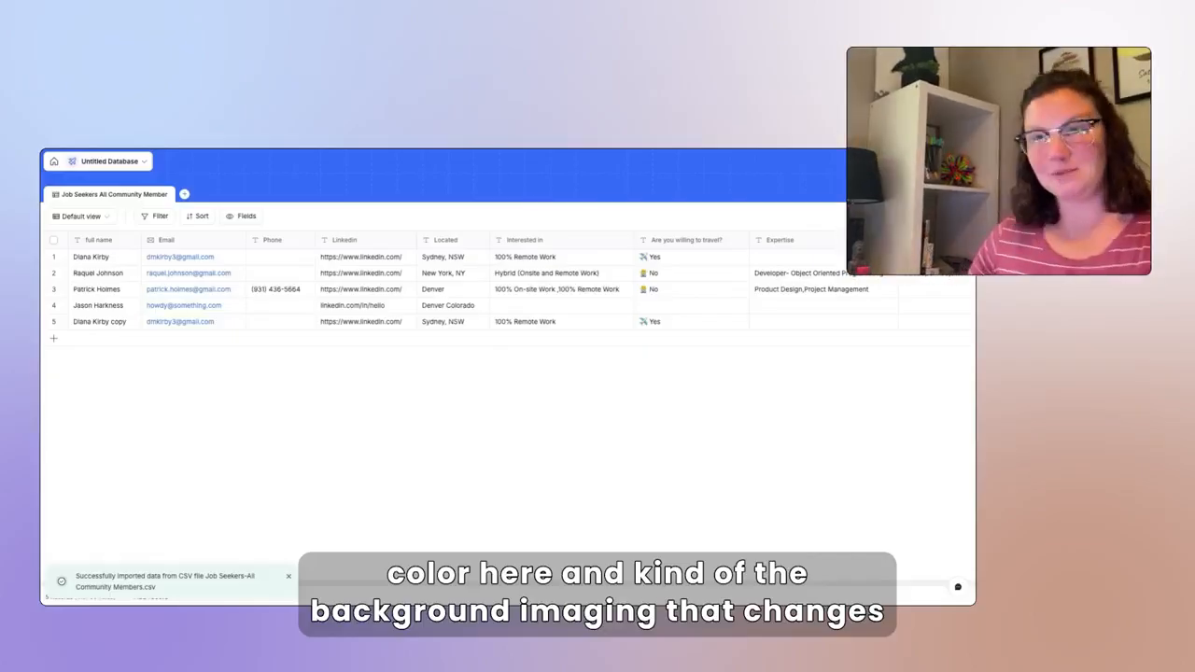
{"action": "left_click", "coordinate": [73, 164]}
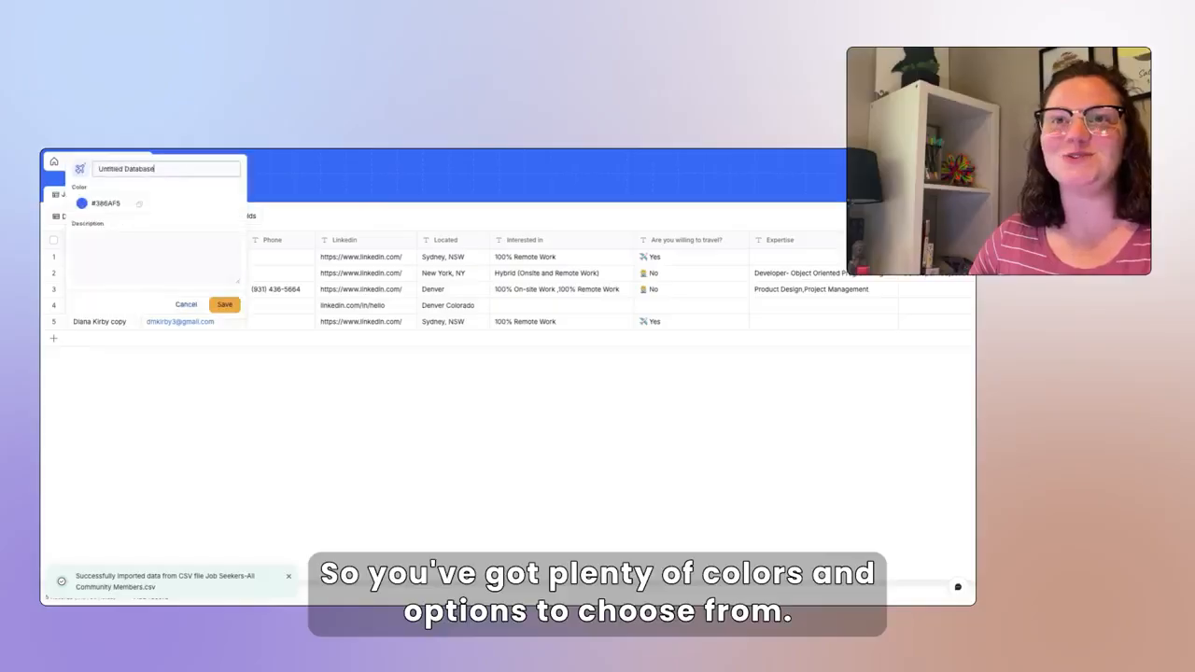
{"action": "left_click", "coordinate": [81, 203]}
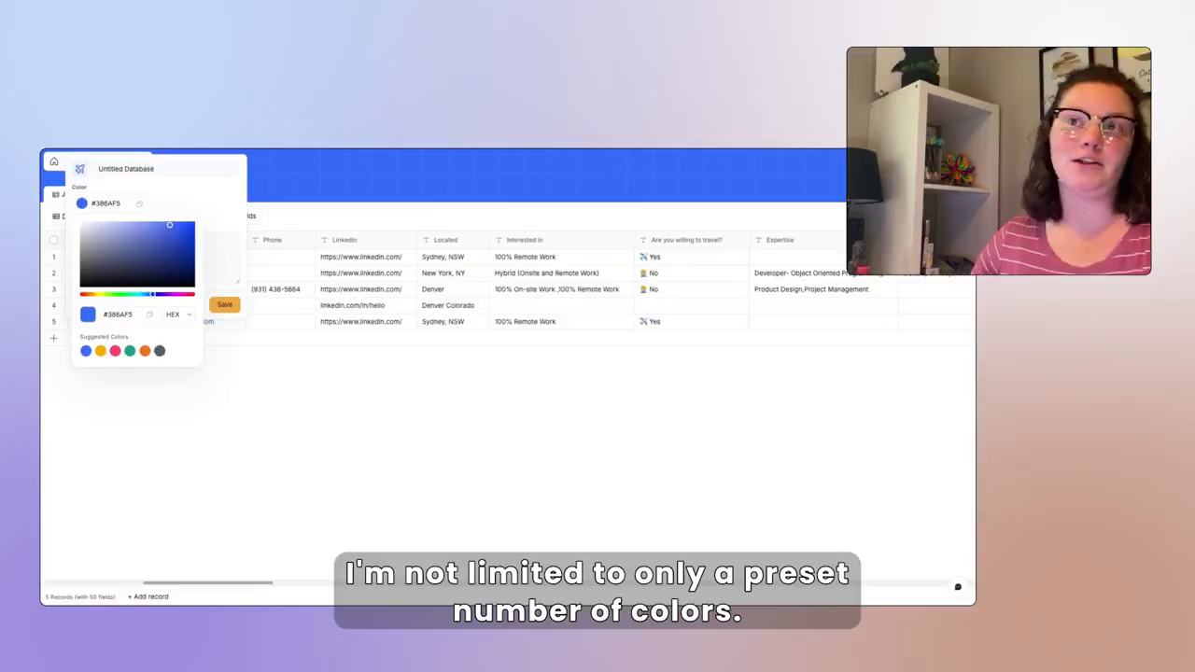
{"action": "key", "text": "Escape"}
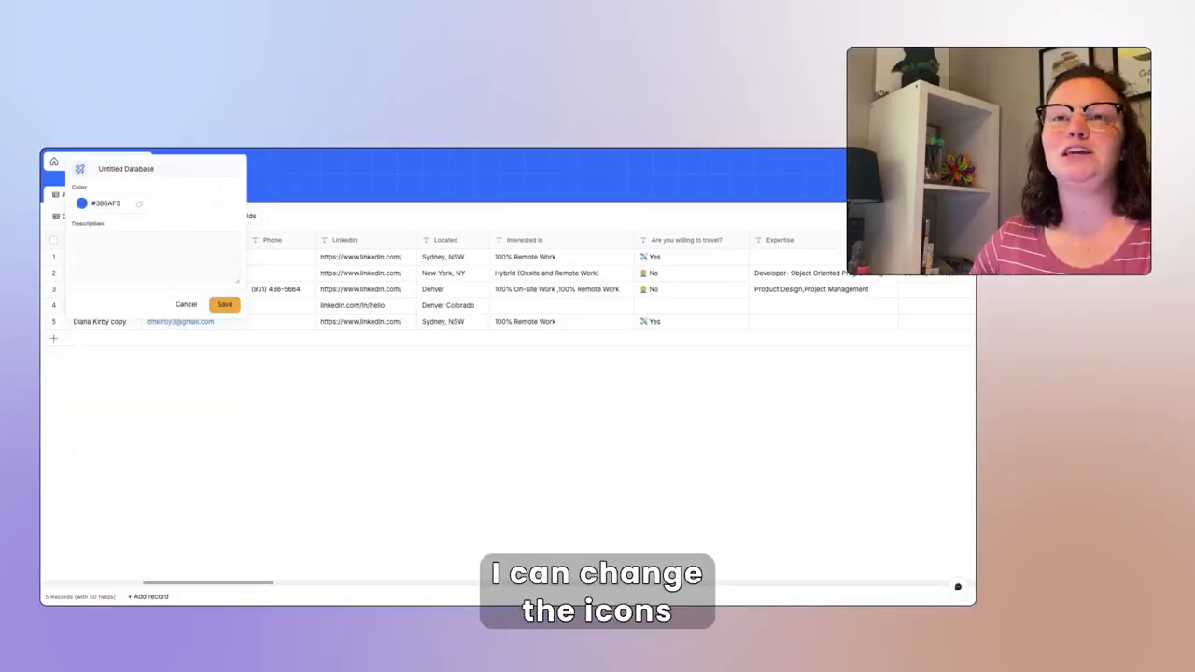
{"action": "left_click", "coordinate": [81, 169]}
{"action": "left_click", "coordinate": [241, 206]}
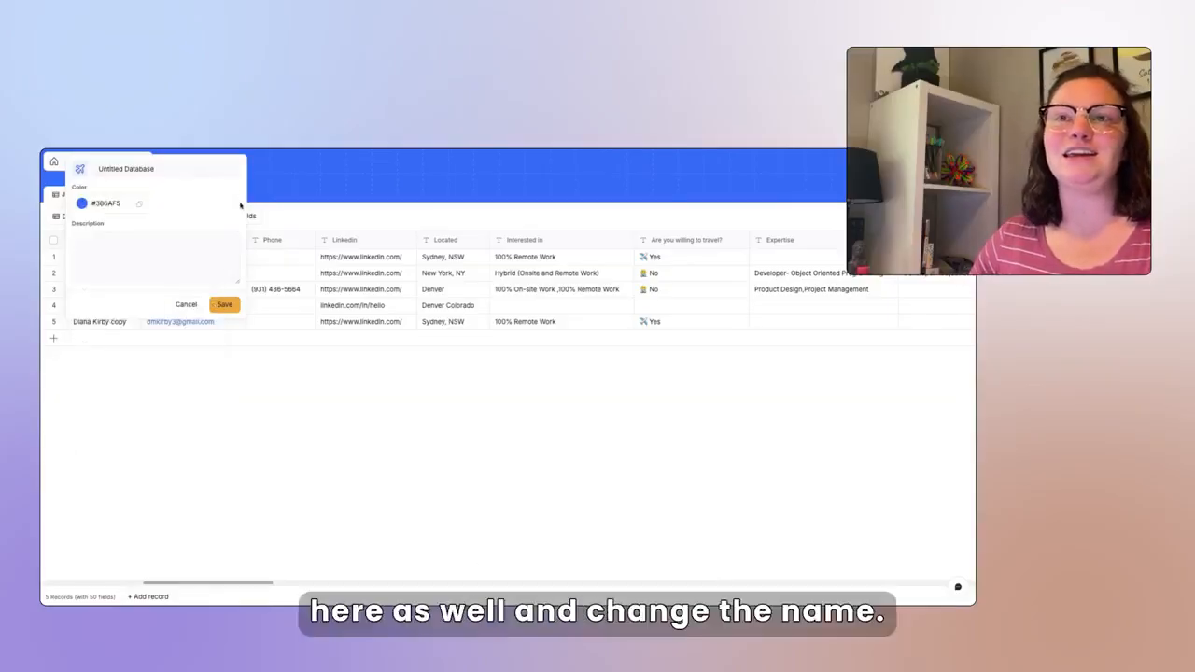
{"action": "triple_click", "coordinate": [158, 169]}
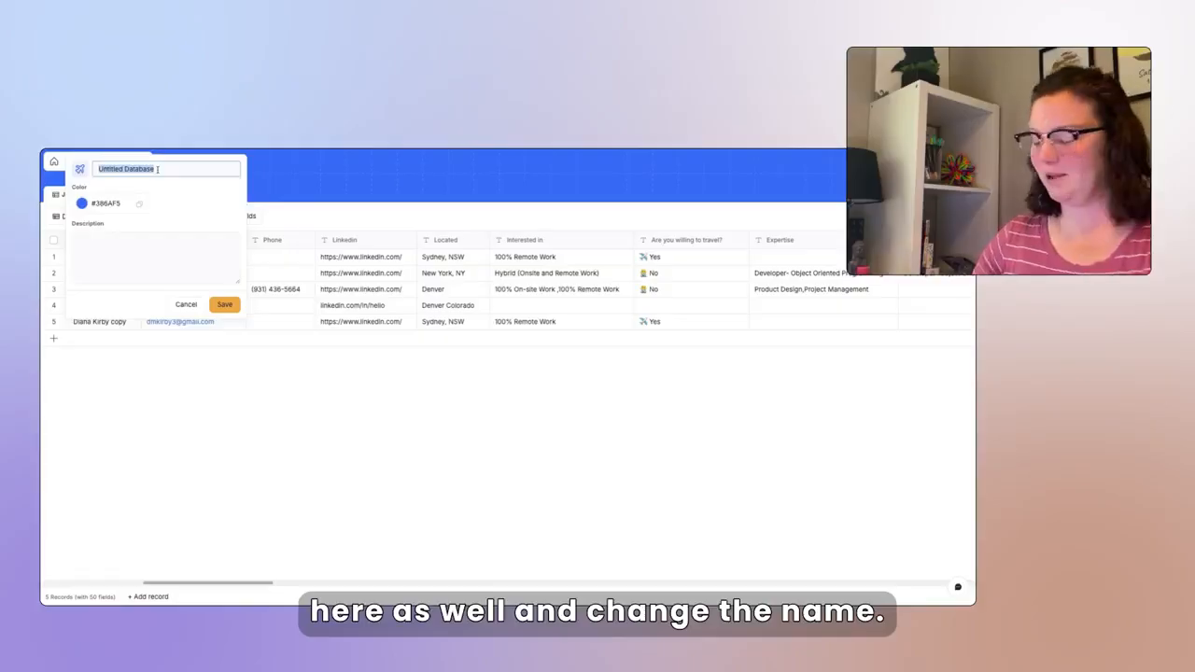
{"action": "type", "text": "Jobs"}
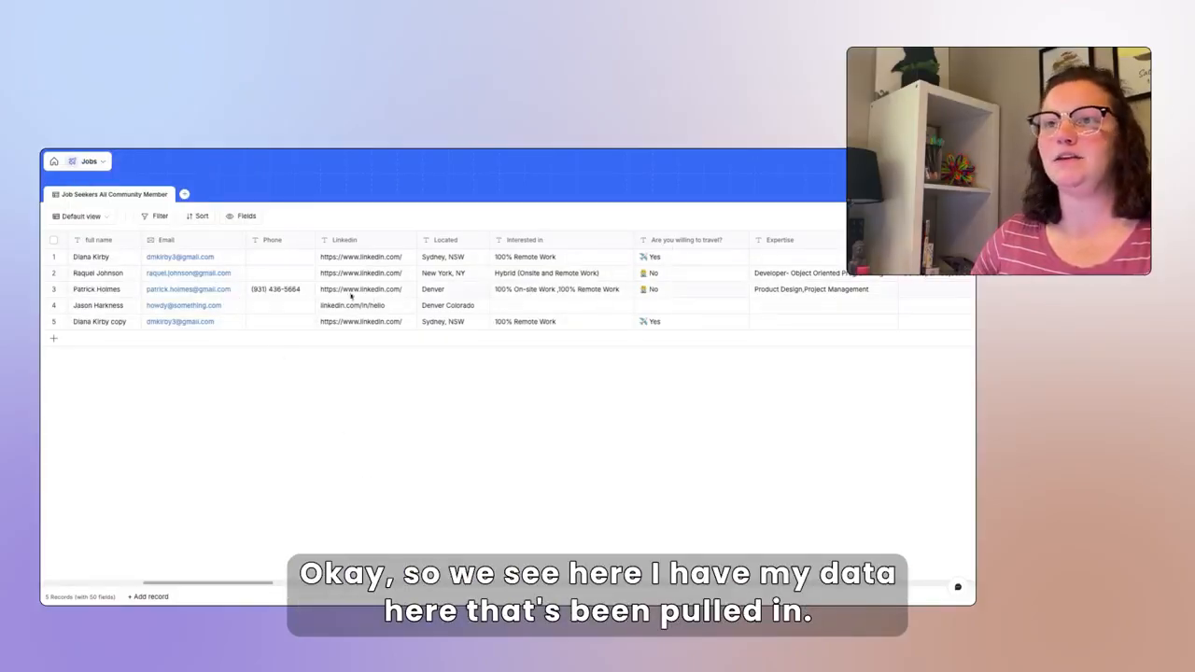
- Import the job postings CSV as a new table, Job Postings Active Postings
{"action": "left_click", "coordinate": [184, 194]}
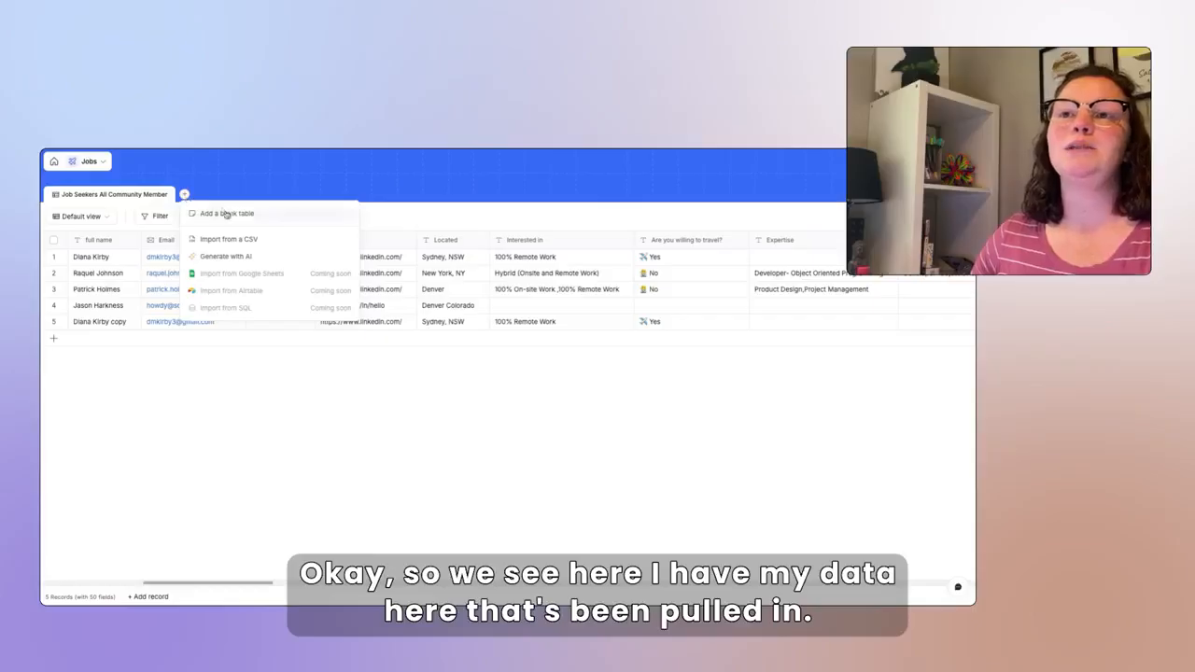
{"action": "left_click", "coordinate": [254, 241]}
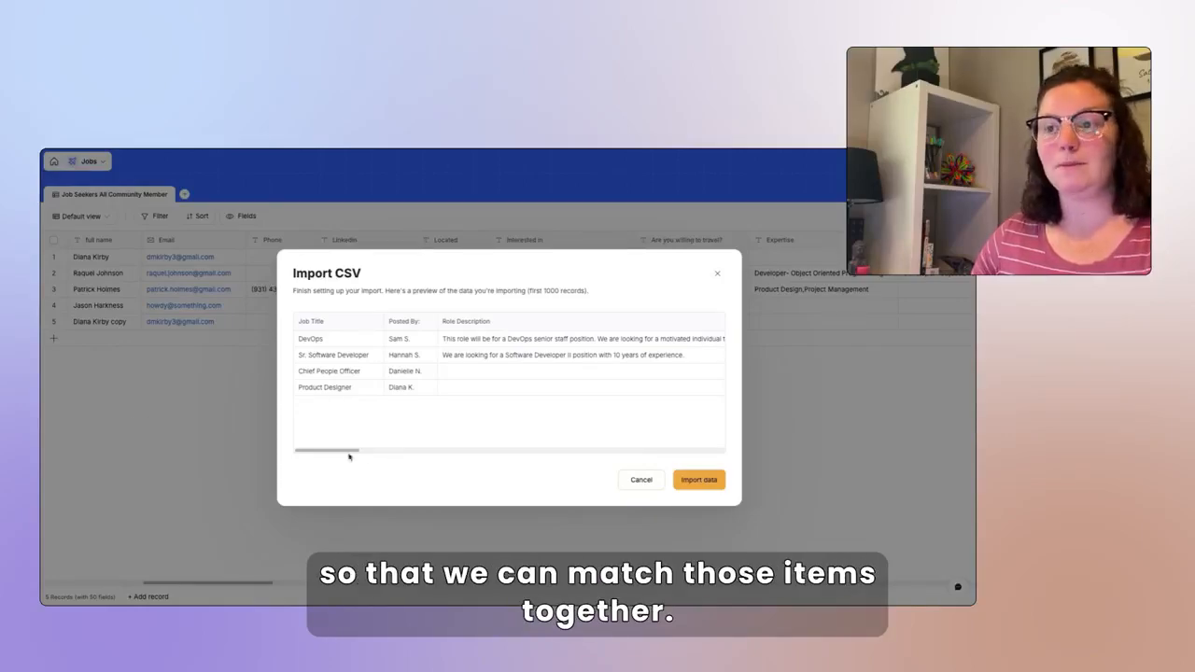
{"action": "left_click_drag", "start_coordinate": [349, 454], "coordinate": [514, 471]}
{"action": "left_click", "coordinate": [695, 482]}
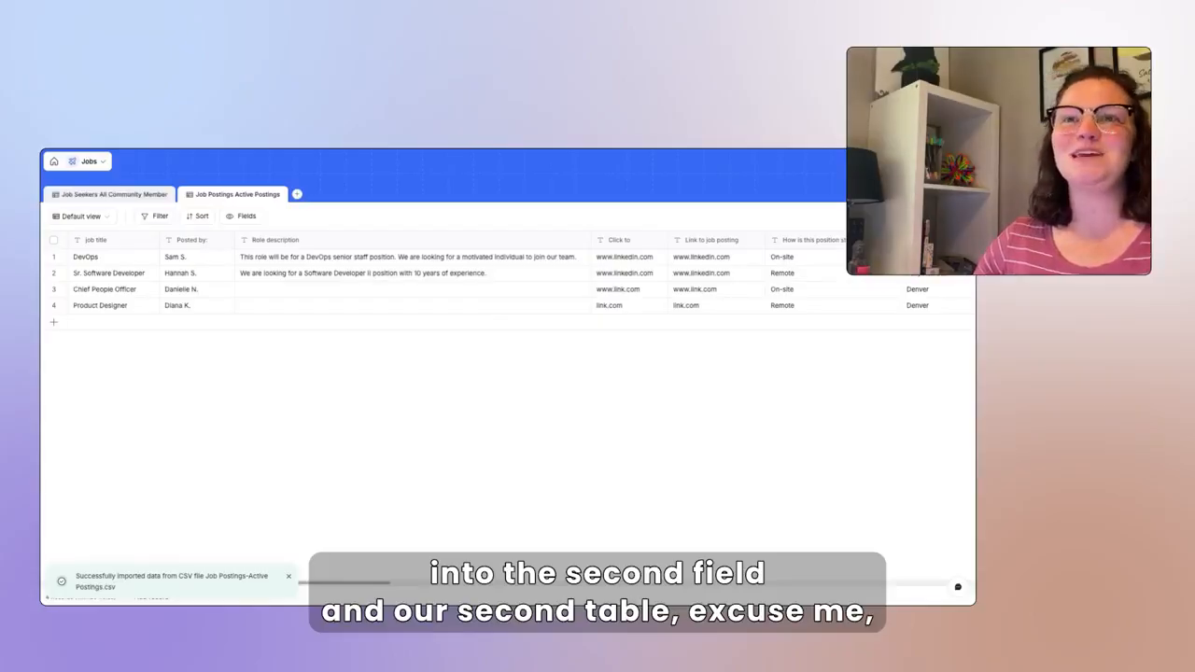
- Back in the Job Seekers table, change the Phone column to a Phone number field
{"action": "left_click", "coordinate": [114, 194]}
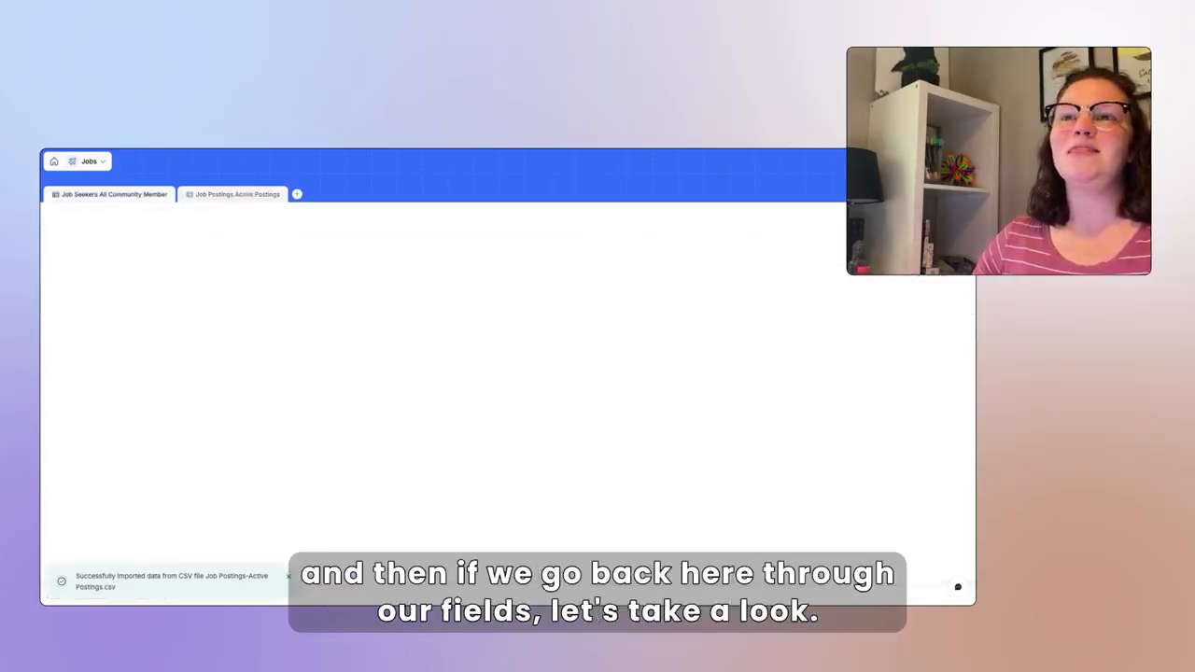
{"action": "left_click", "coordinate": [289, 578]}
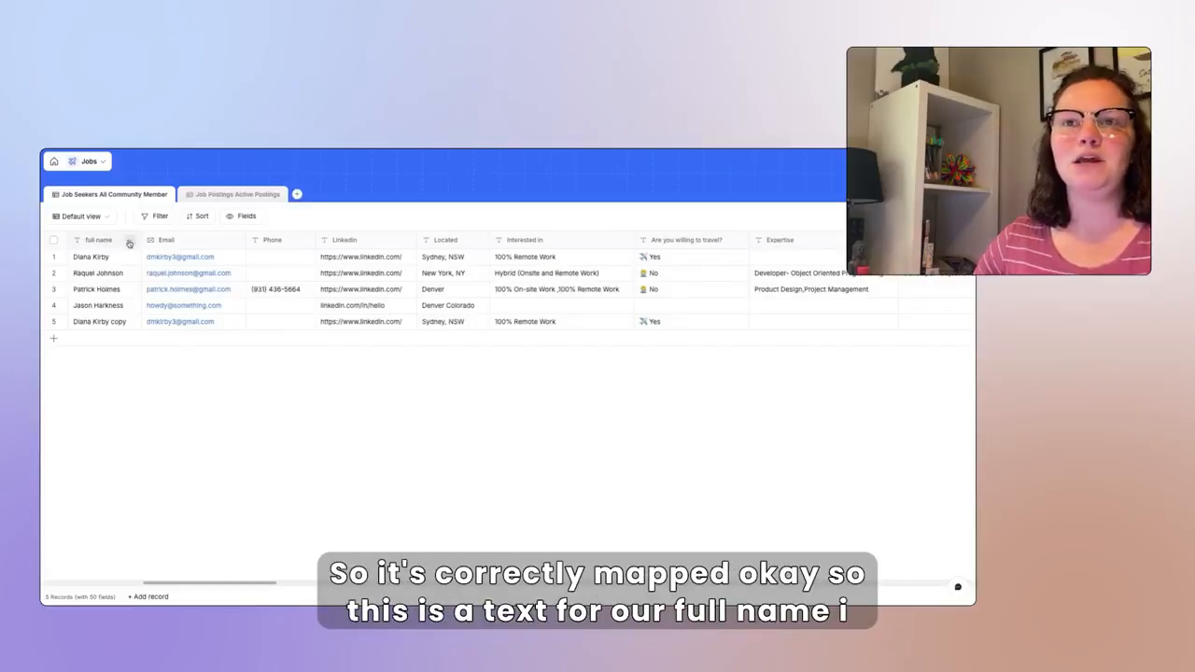
{"action": "left_click", "coordinate": [130, 239]}
{"action": "left_click", "coordinate": [347, 461]}
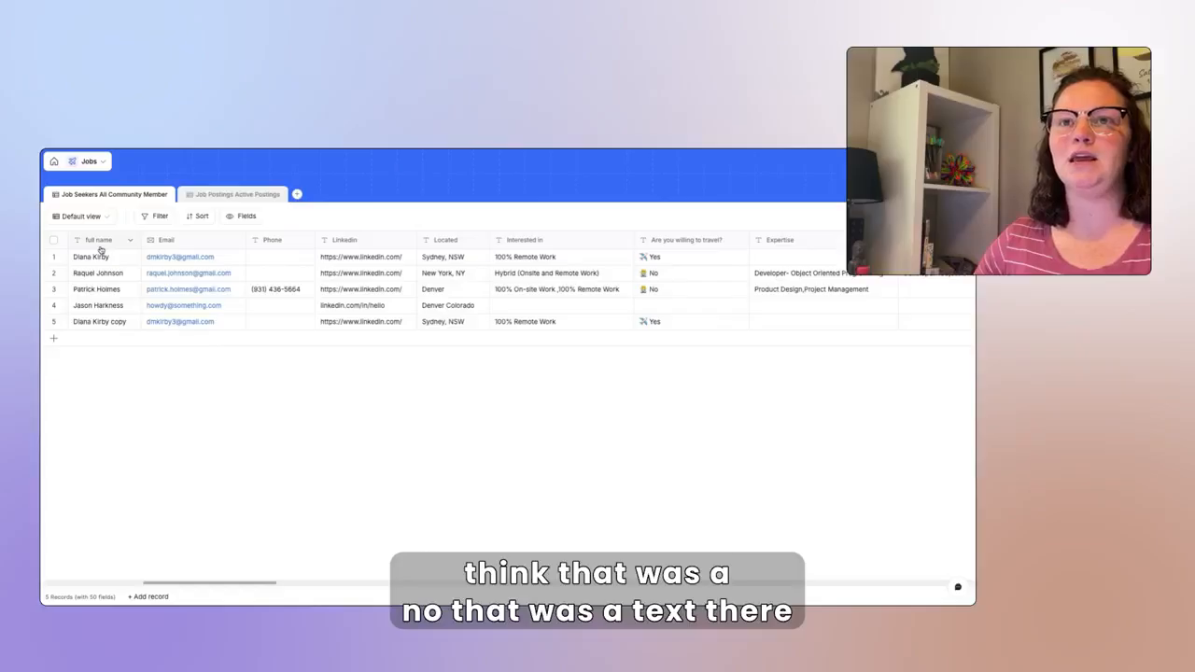
{"action": "left_click", "coordinate": [303, 240]}
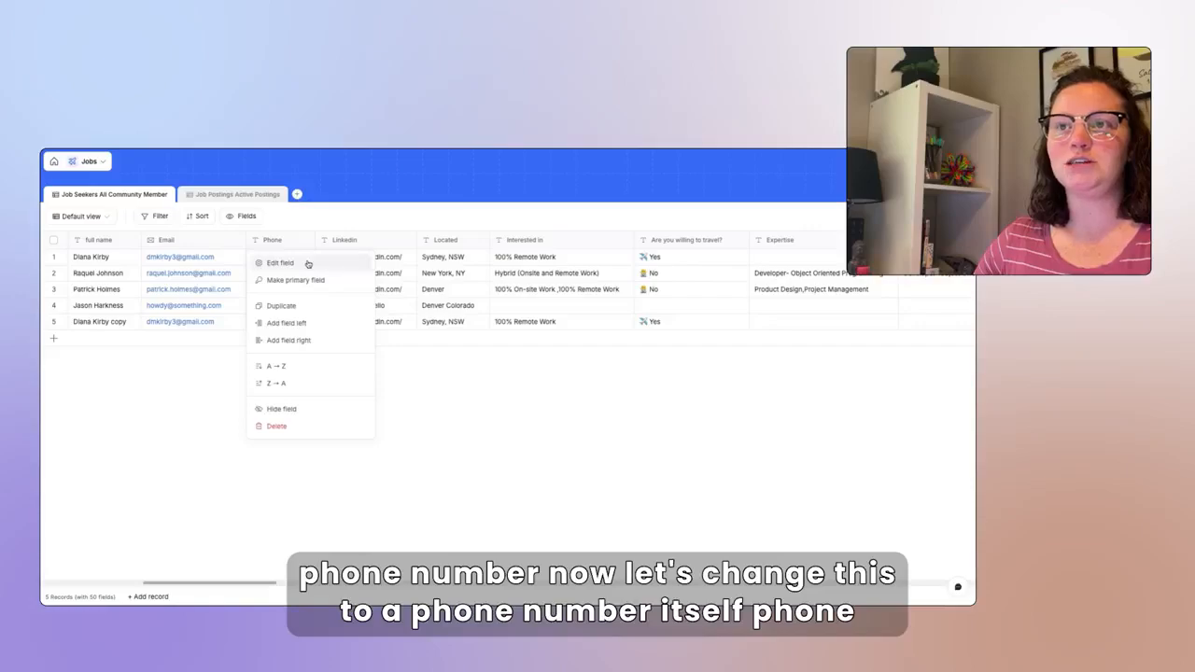
{"action": "left_click", "coordinate": [308, 264]}
{"action": "left_click", "coordinate": [311, 321]}
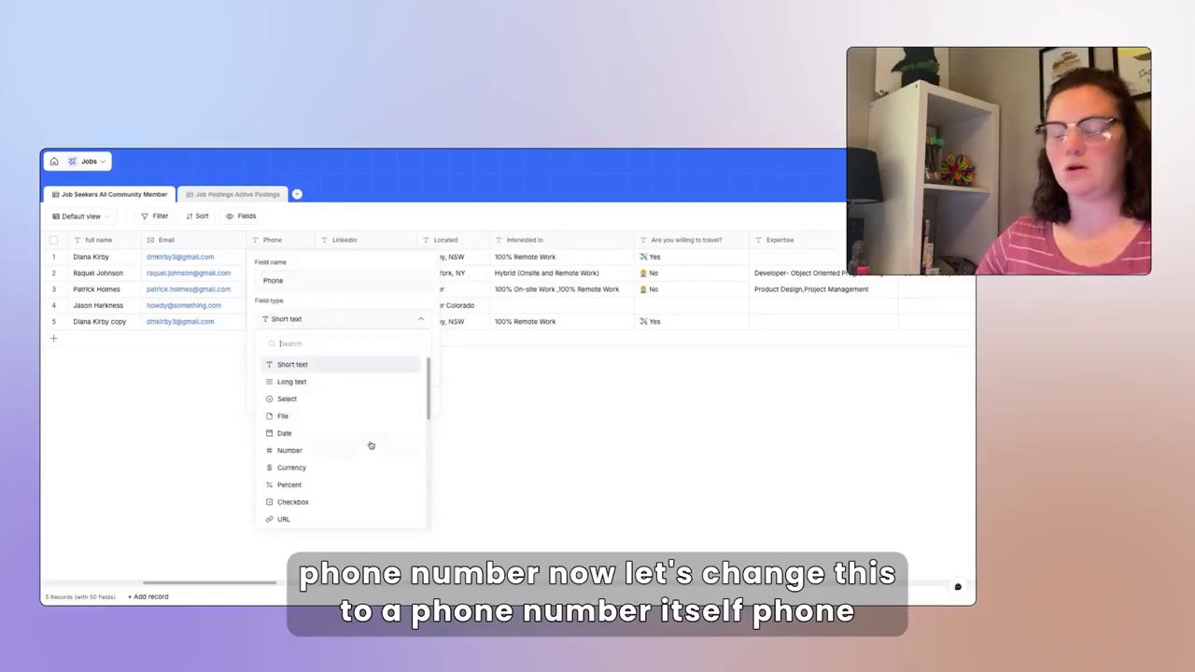
{"action": "type", "text": "phon"}
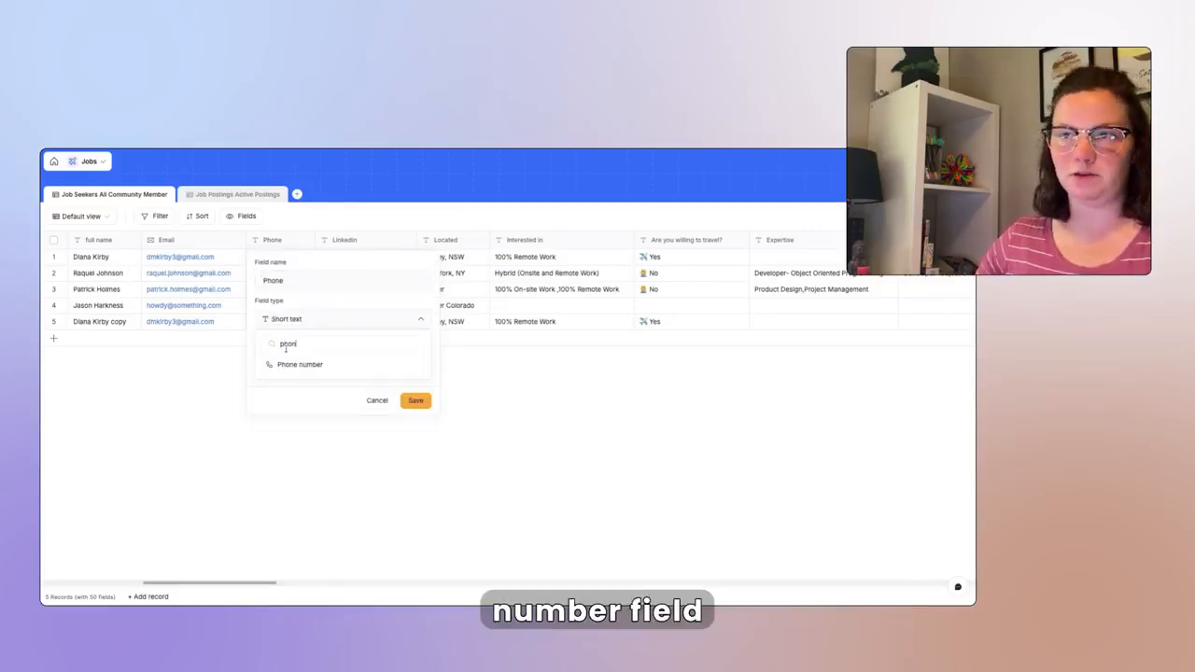
{"action": "left_click", "coordinate": [299, 364]}
{"action": "left_click", "coordinate": [415, 401]}
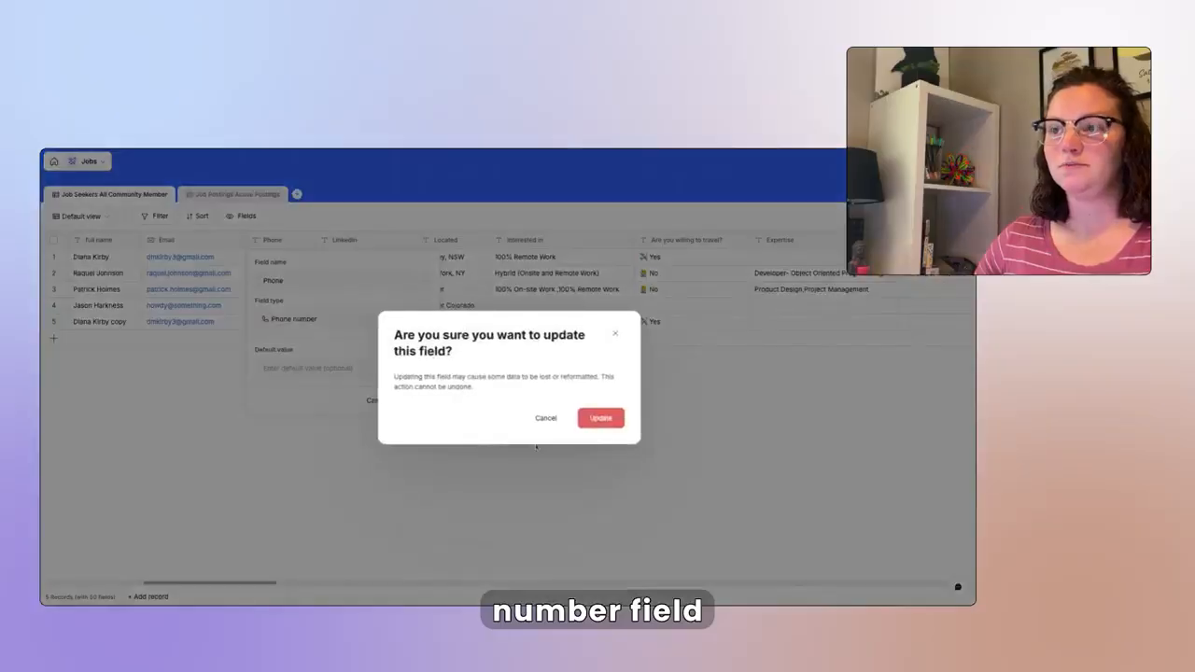
{"action": "left_click", "coordinate": [591, 421]}
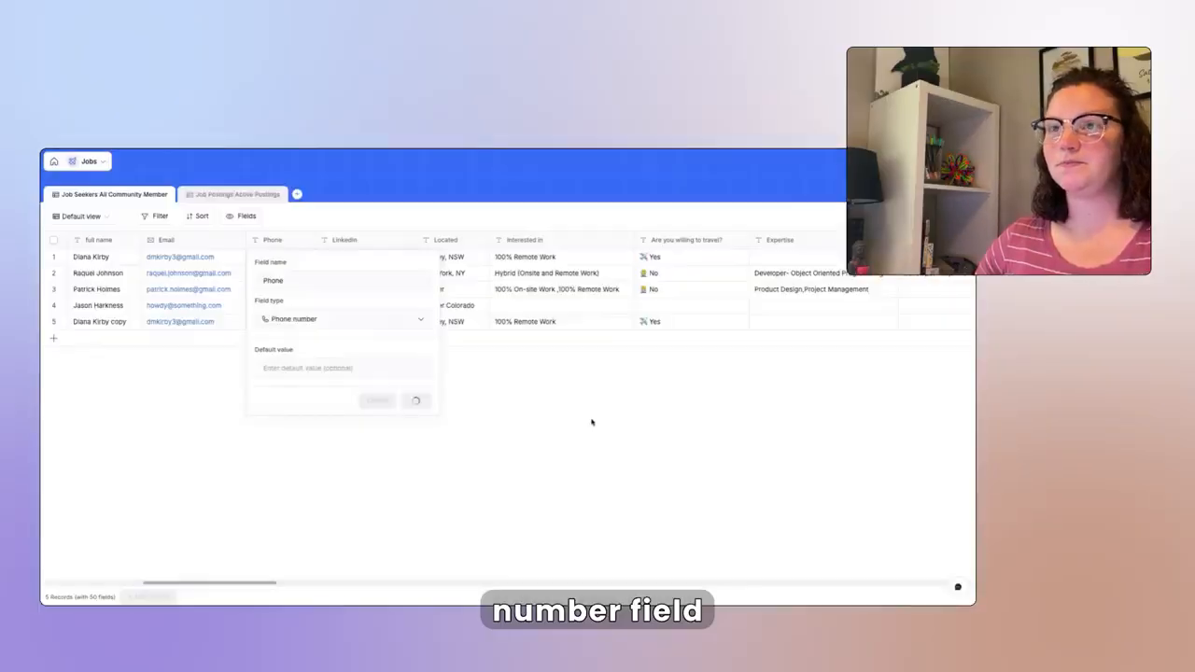
- Convert the Linkedin column to a URL field
{"action": "left_click", "coordinate": [353, 244]}
{"action": "left_click", "coordinate": [364, 320]}
{"action": "type", "text": "u"}
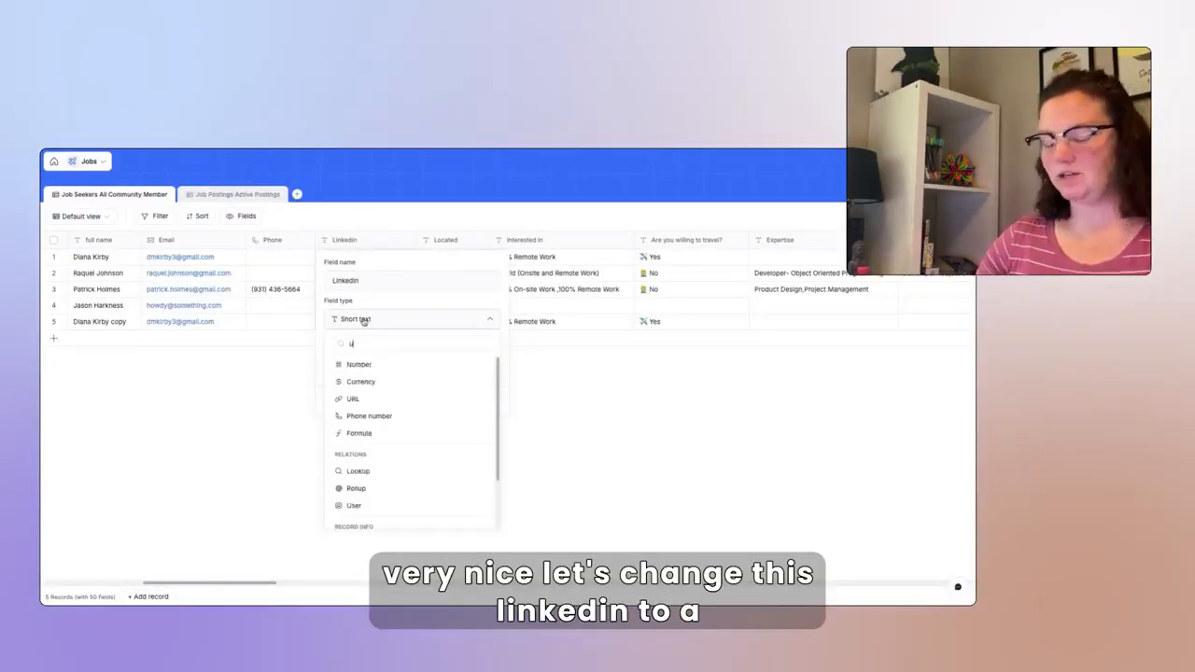
{"action": "type", "text": "rl"}
{"action": "left_click", "coordinate": [362, 364]}
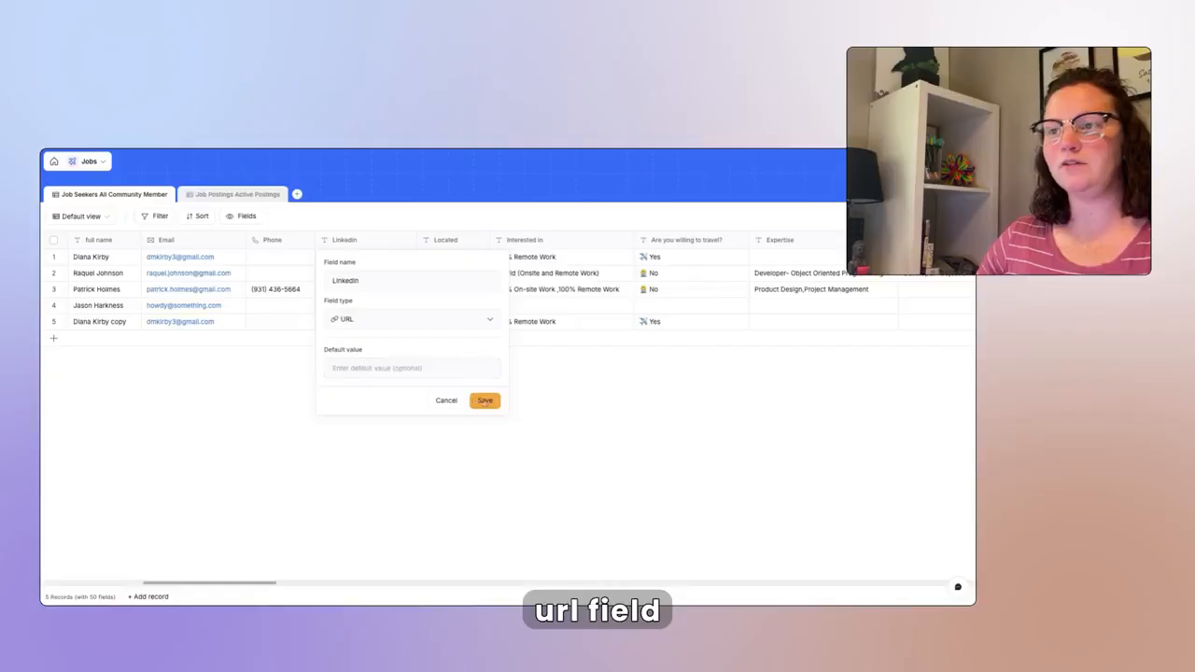
{"action": "left_click", "coordinate": [486, 402]}
{"action": "left_click", "coordinate": [601, 419]}
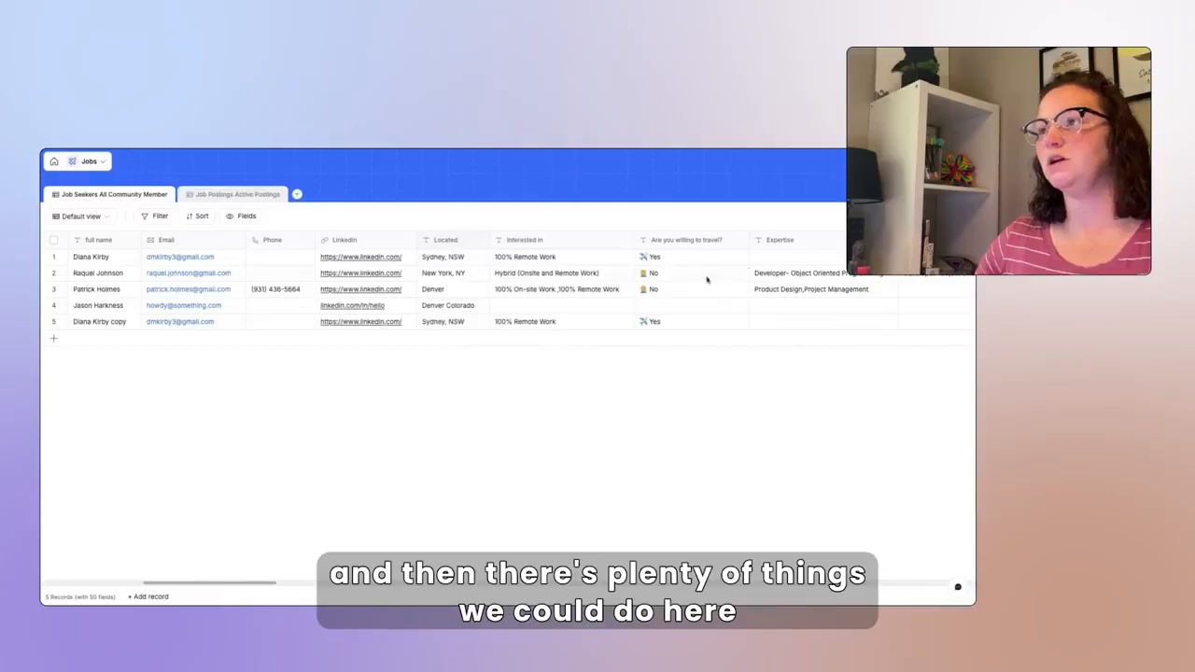
- Change the 'Are you willing to travel?' column to a Select field
{"action": "left_click", "coordinate": [735, 240]}
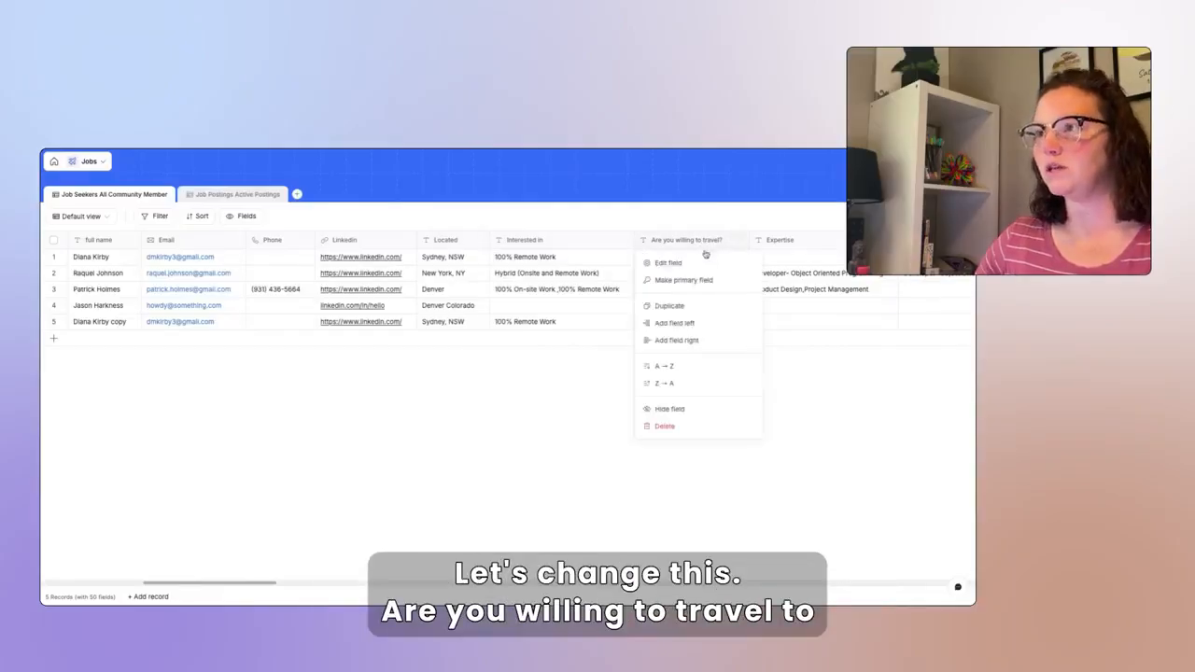
{"action": "left_click", "coordinate": [699, 262]}
{"action": "left_click", "coordinate": [686, 322]}
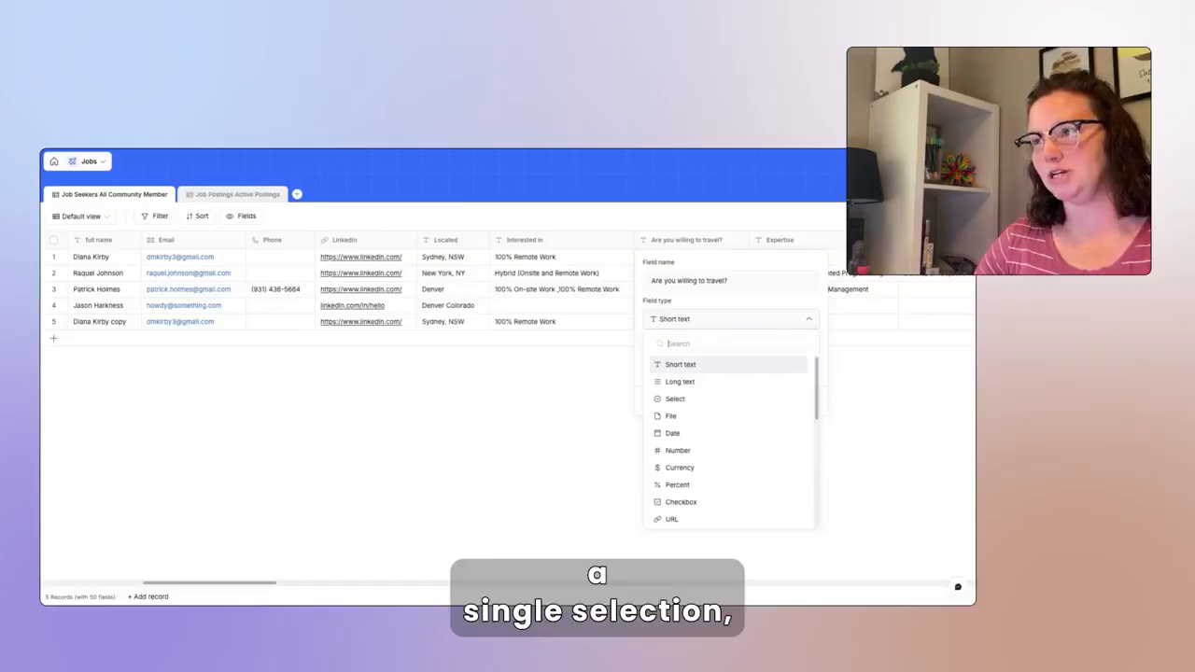
{"action": "left_click", "coordinate": [695, 401]}
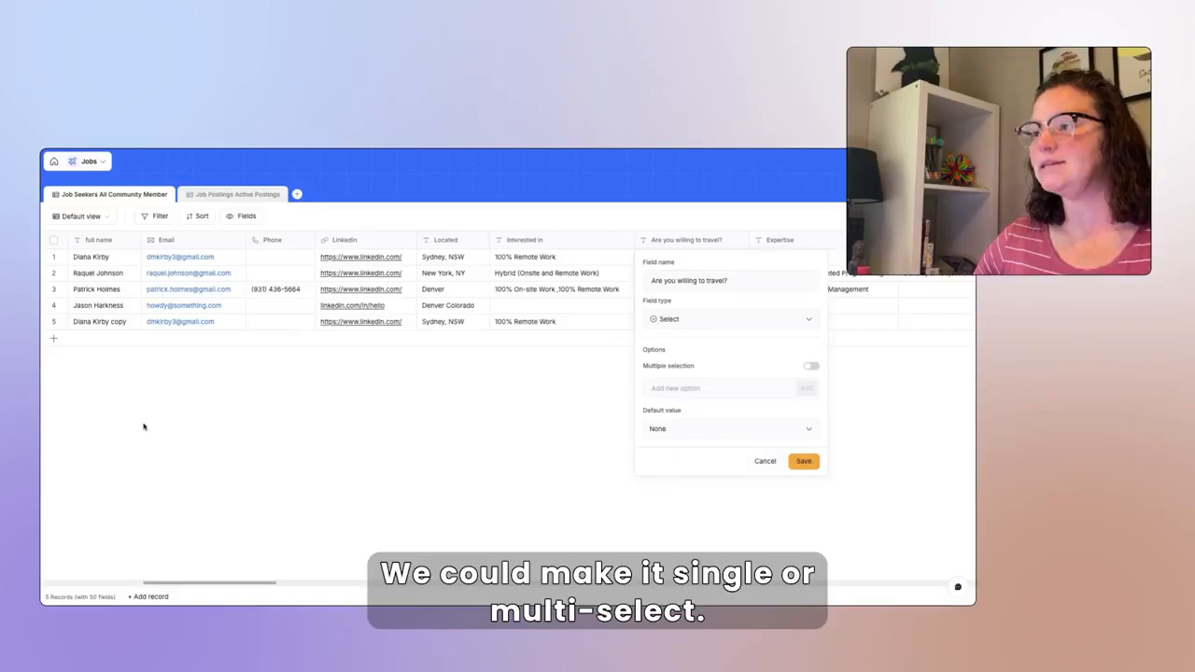
{"action": "left_click", "coordinate": [600, 419]}
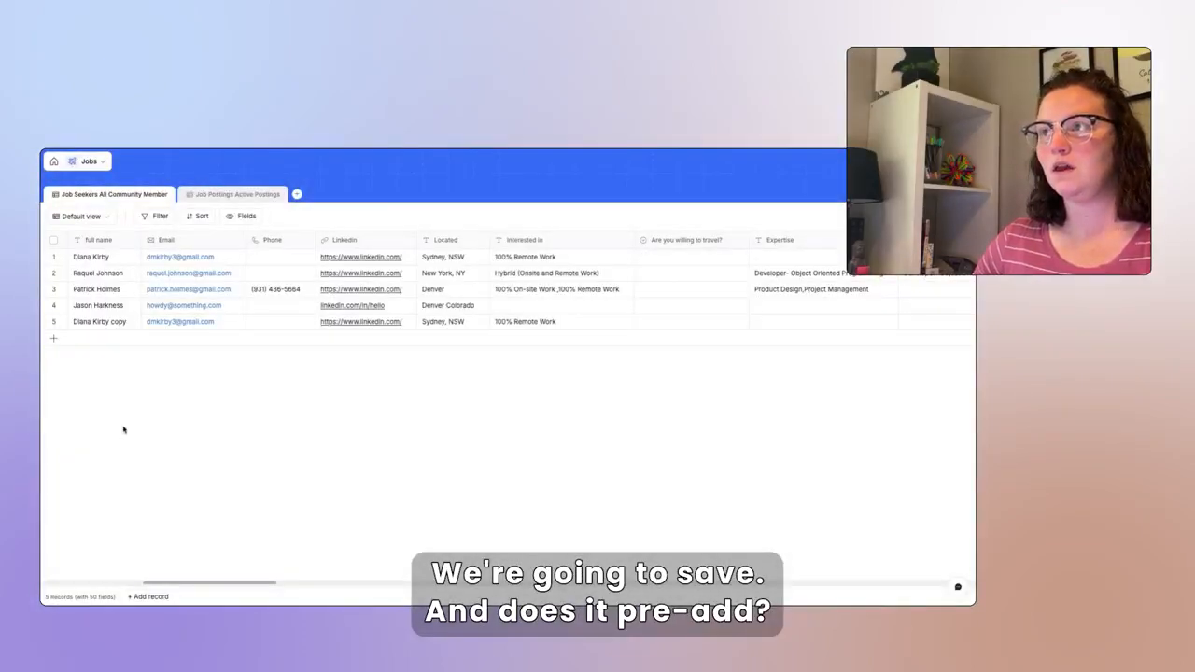
{"action": "left_click", "coordinate": [677, 290]}
{"action": "left_click", "coordinate": [654, 297]}
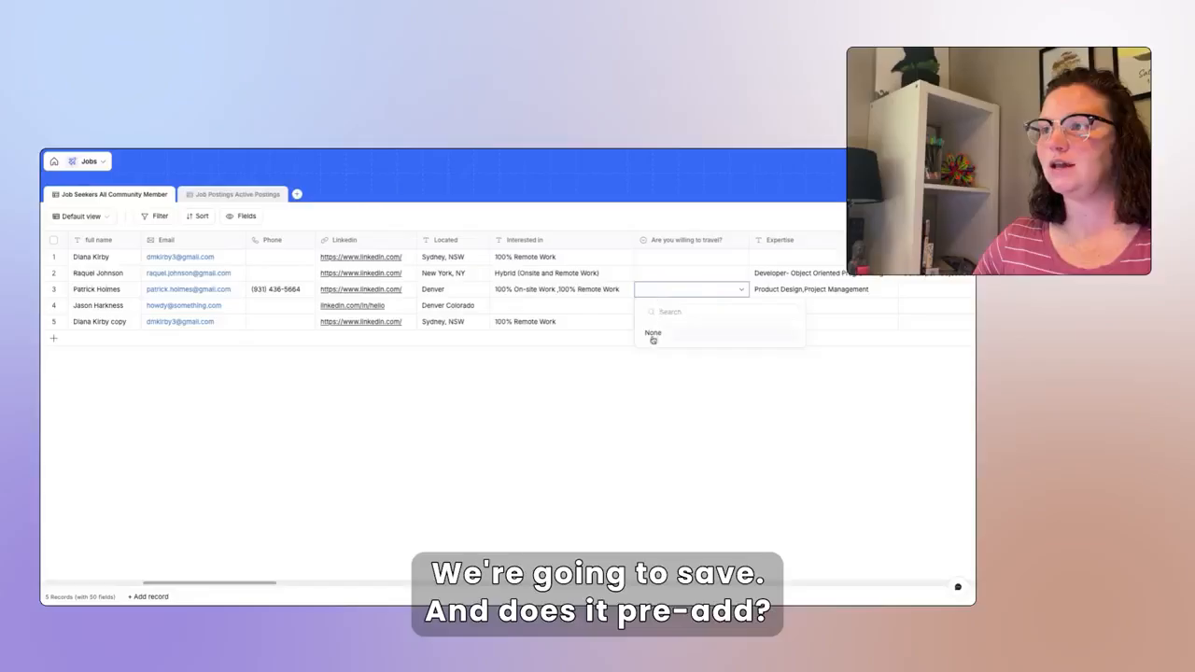
{"action": "left_click", "coordinate": [682, 241]}
- Add Yes and No as the travel field's answer options and save
{"action": "left_click", "coordinate": [683, 241]}
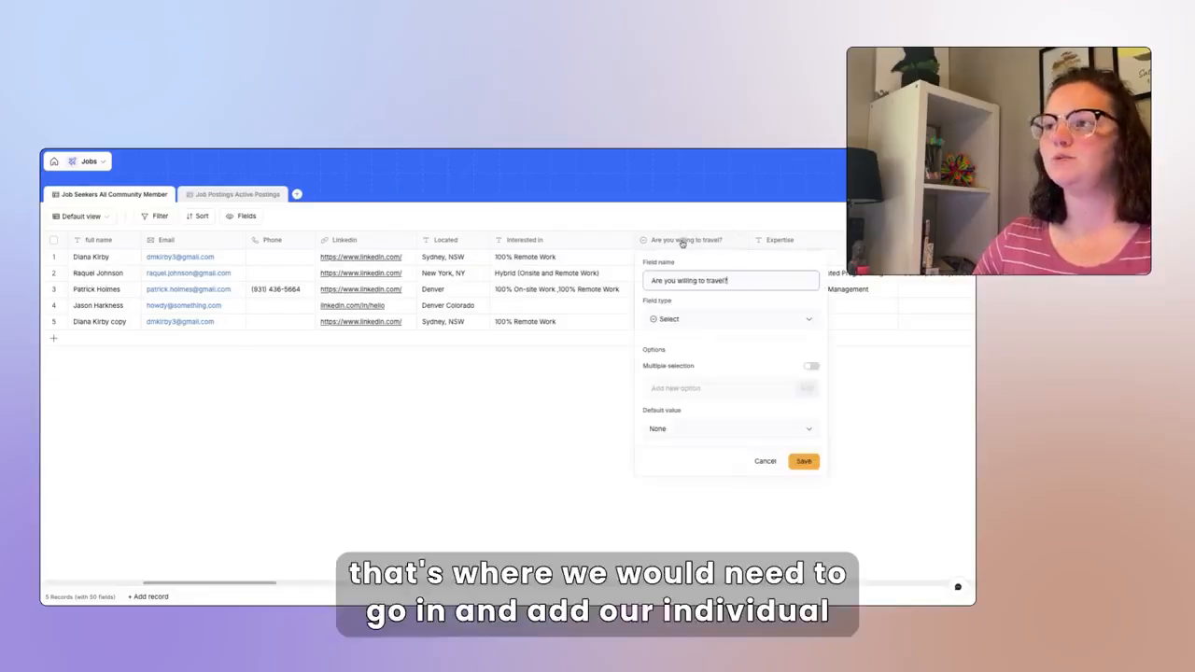
{"action": "left_click", "coordinate": [674, 389]}
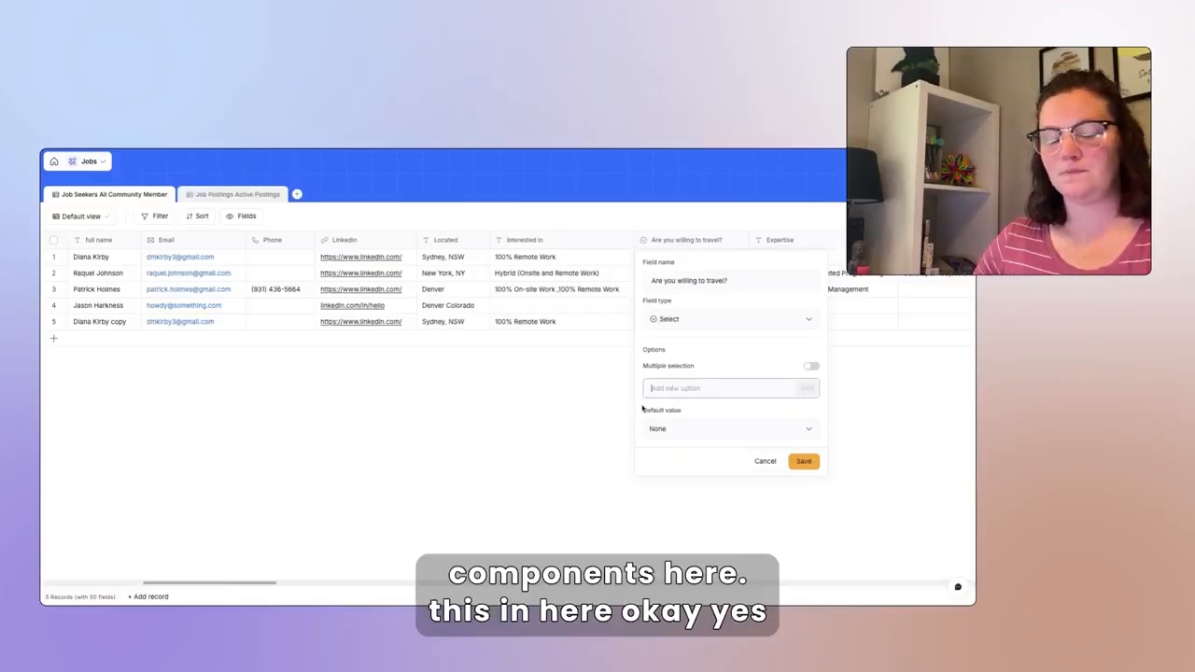
{"action": "type", "text": "Yes"}
{"action": "key", "text": "Return"}
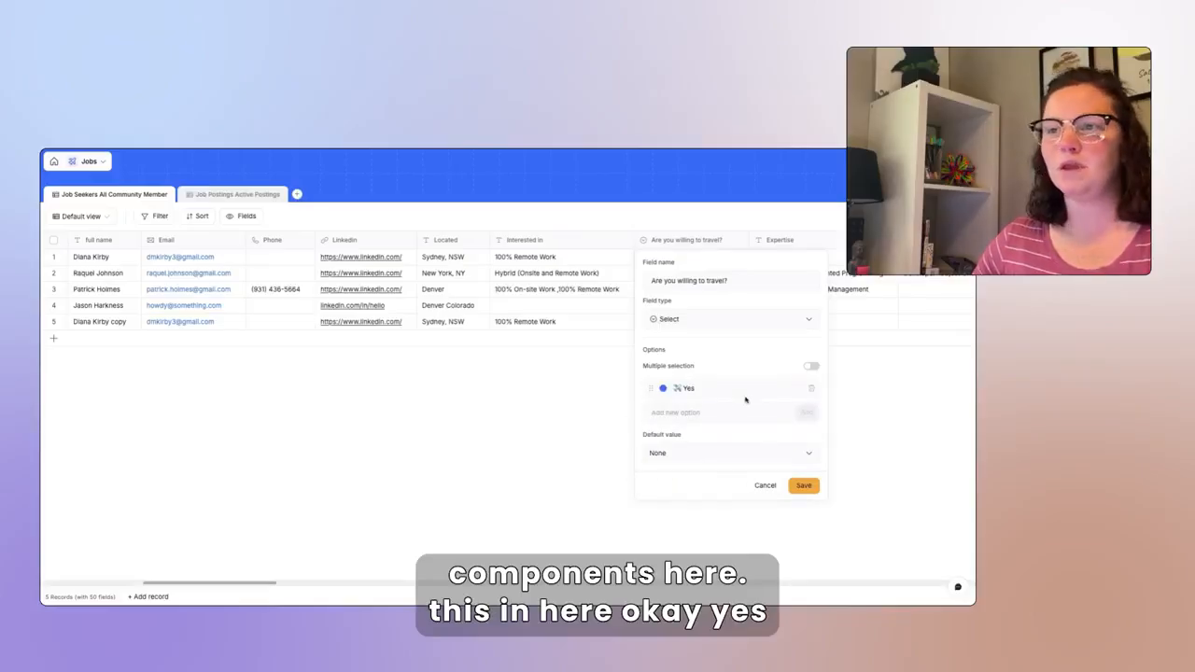
{"action": "left_click", "coordinate": [801, 412]}
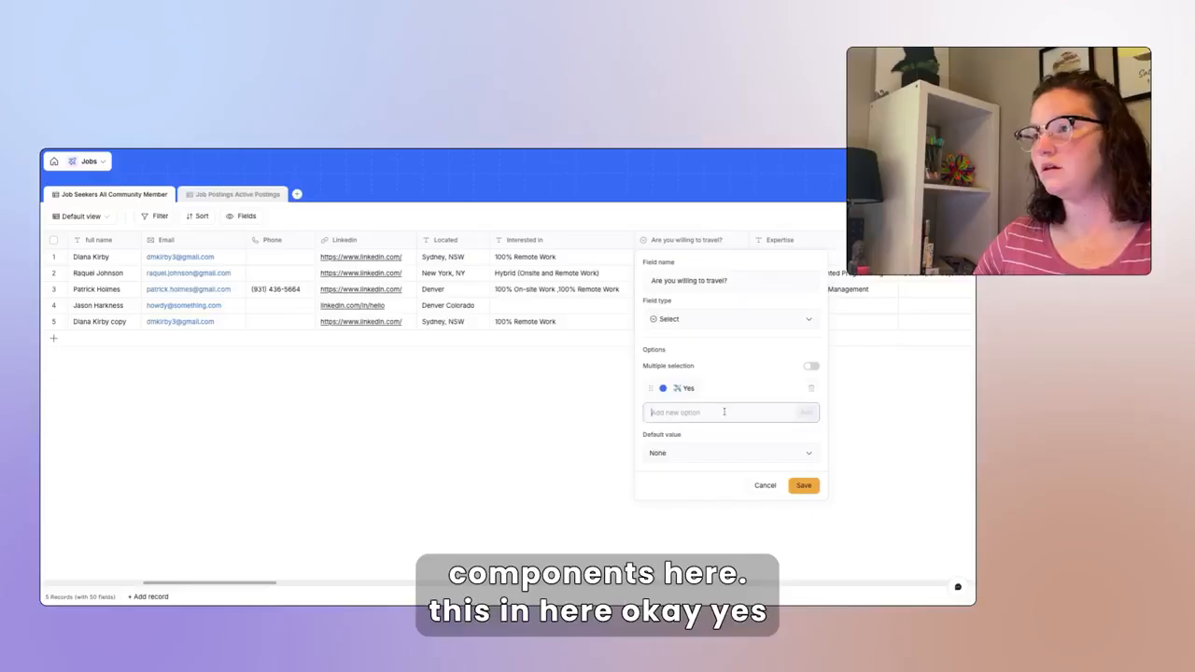
{"action": "type", "text": "No"}
{"action": "left_click", "coordinate": [810, 418]}
{"action": "left_click", "coordinate": [803, 505]}
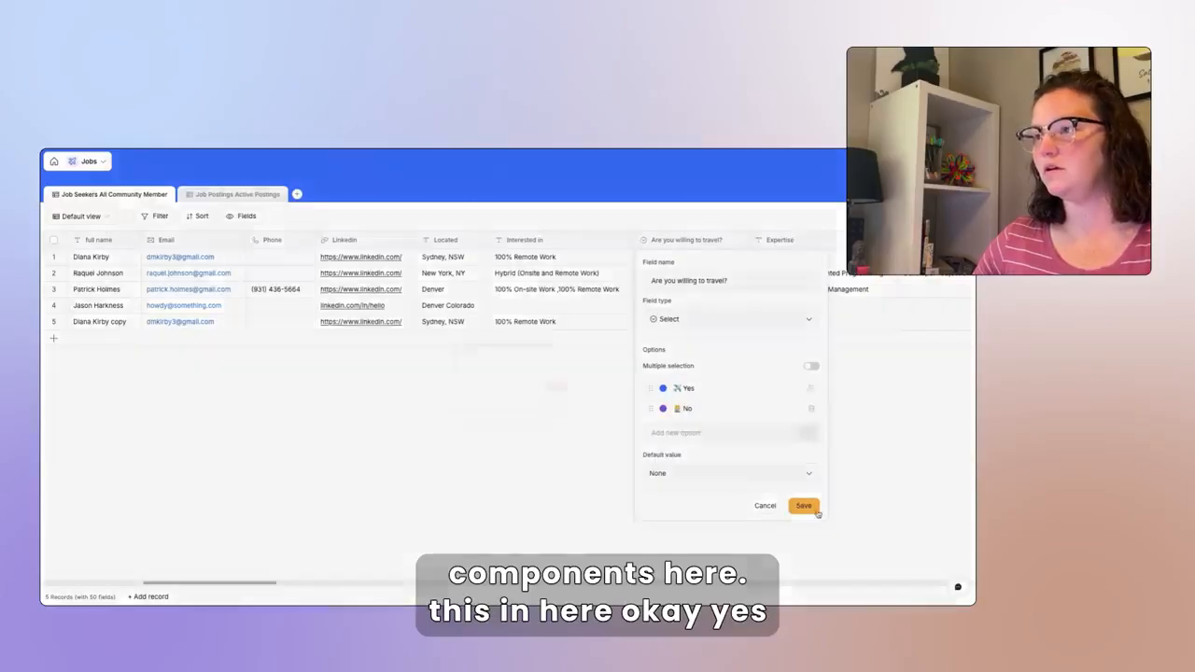
{"action": "left_click", "coordinate": [602, 420]}
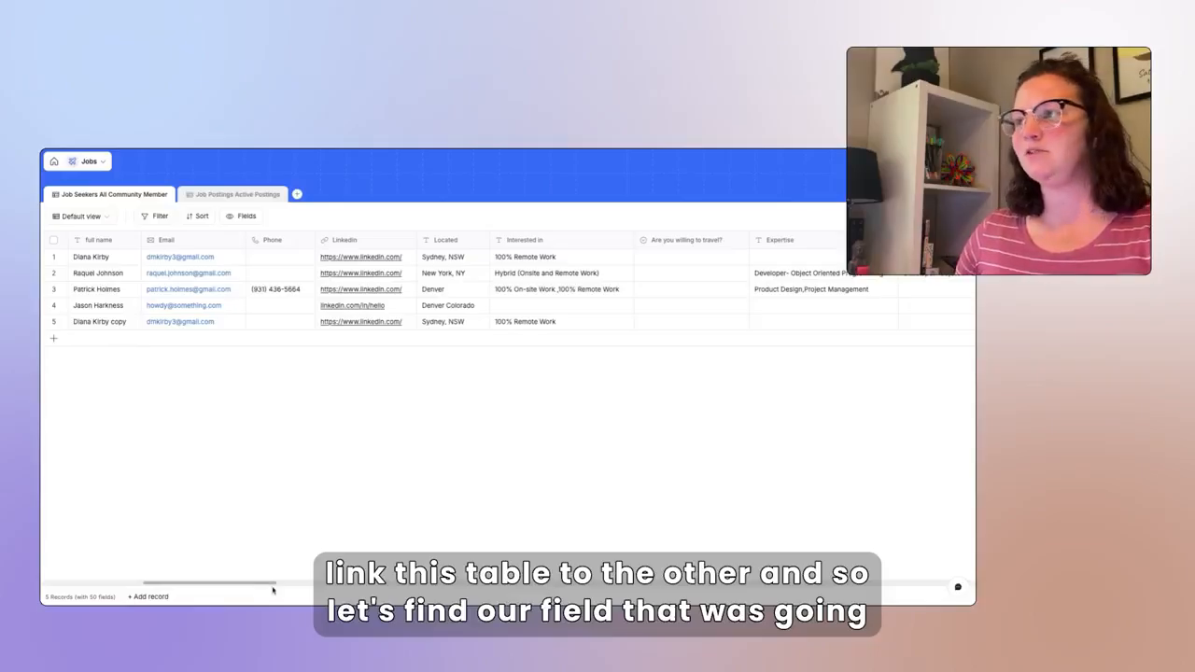
{"action": "left_click_drag", "start_coordinate": [266, 587], "coordinate": [534, 586]}
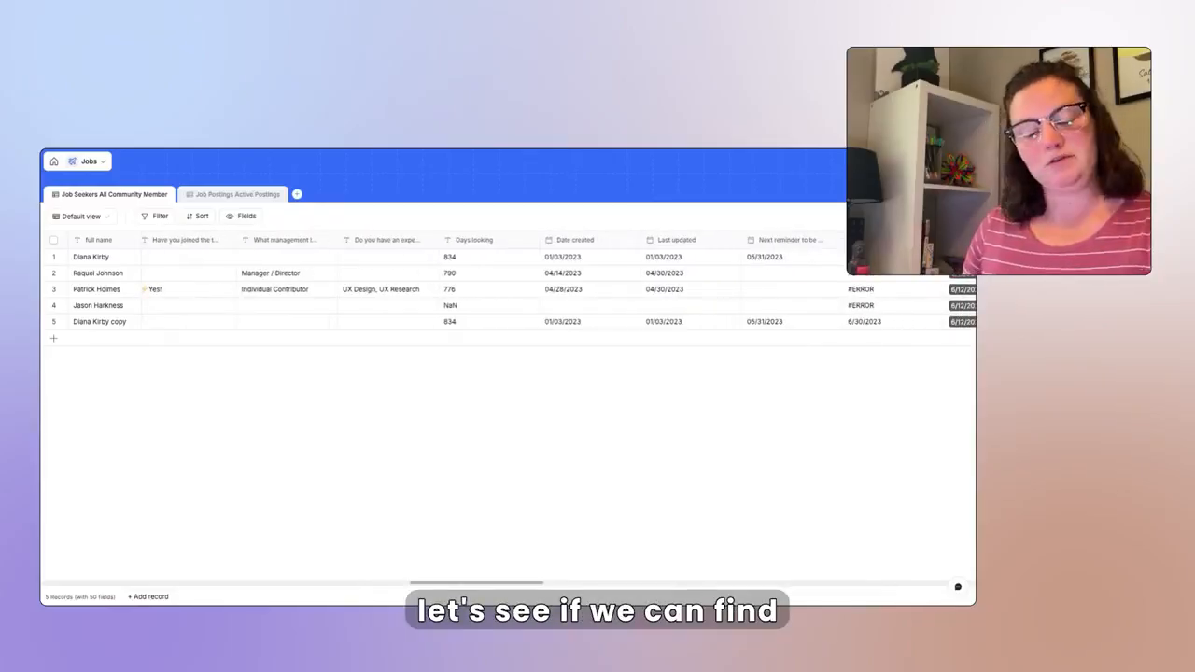
{"action": "type", "text": "ob"}
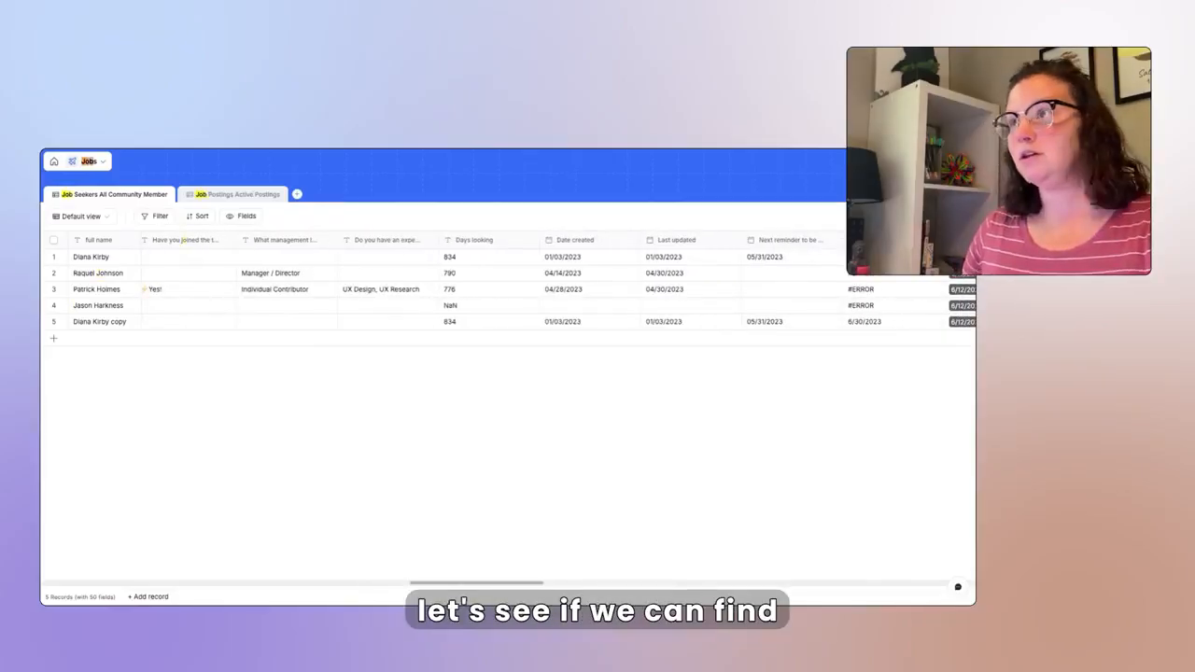
{"action": "key", "text": "Return"}
{"action": "key", "text": "Return"}
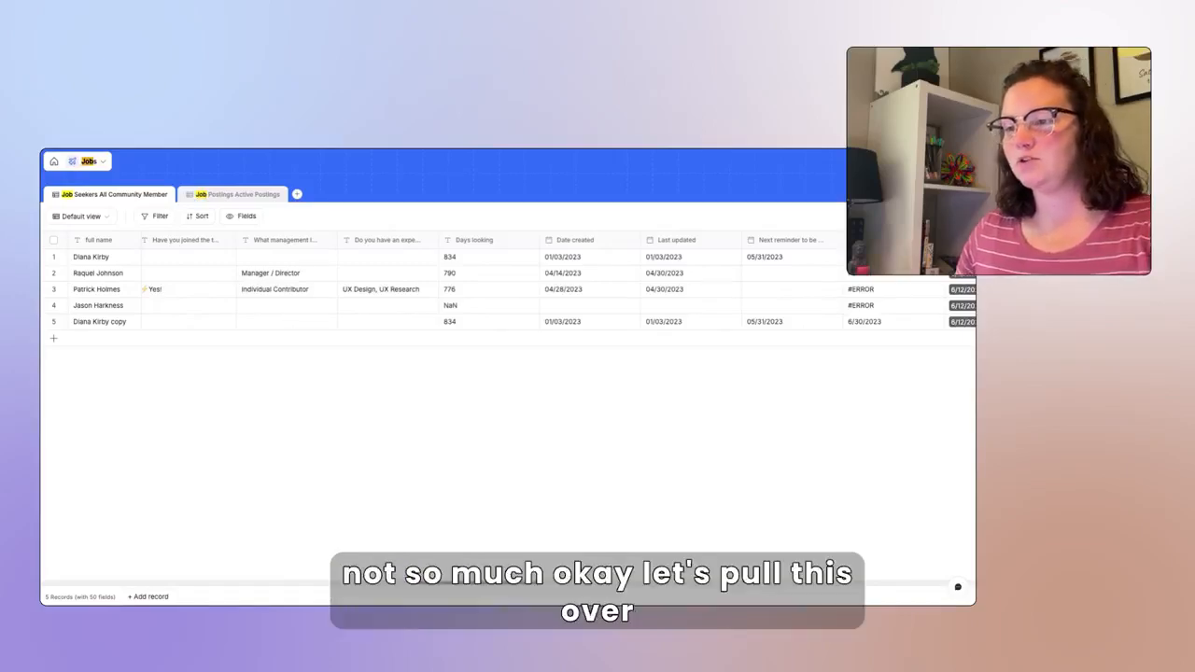
{"action": "left_click_drag", "start_coordinate": [470, 583], "coordinate": [847, 584]}
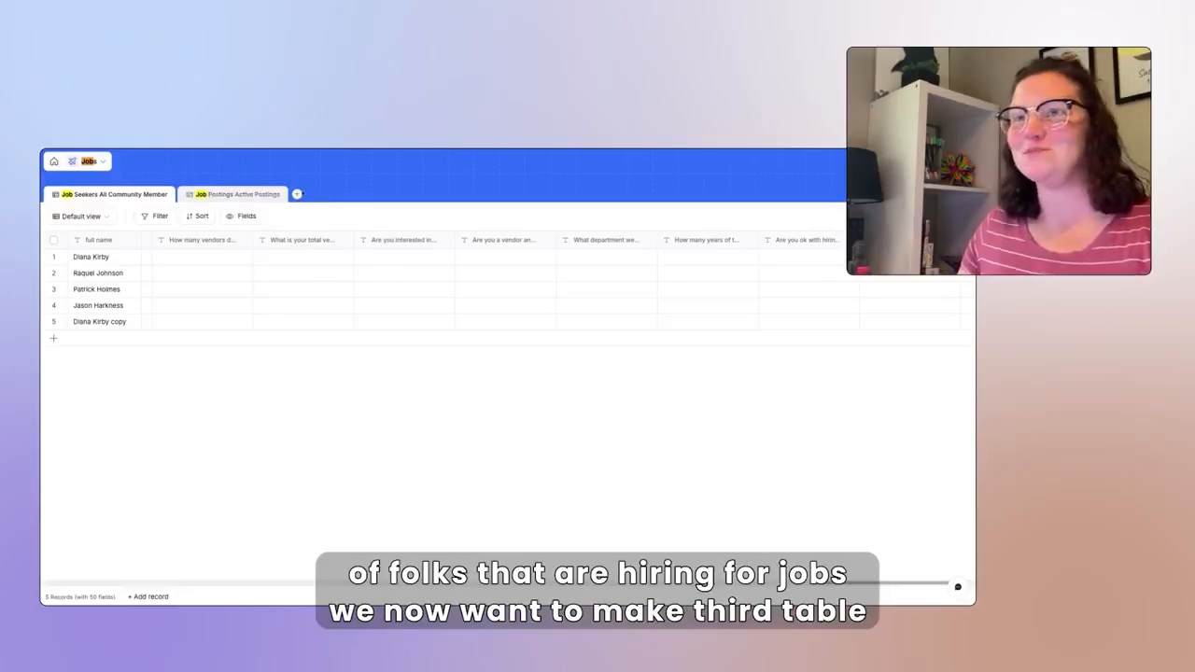
- Create blank Table 3 with a related-record field named Job Seekers
{"action": "left_click", "coordinate": [297, 194]}
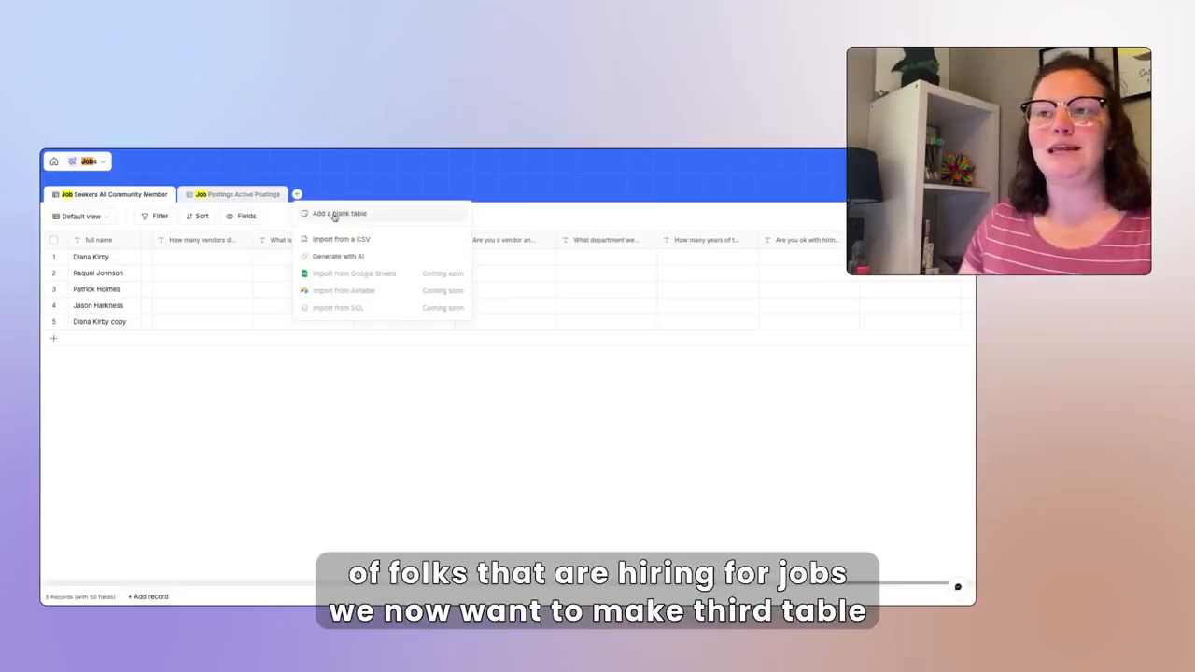
{"action": "left_click", "coordinate": [336, 214]}
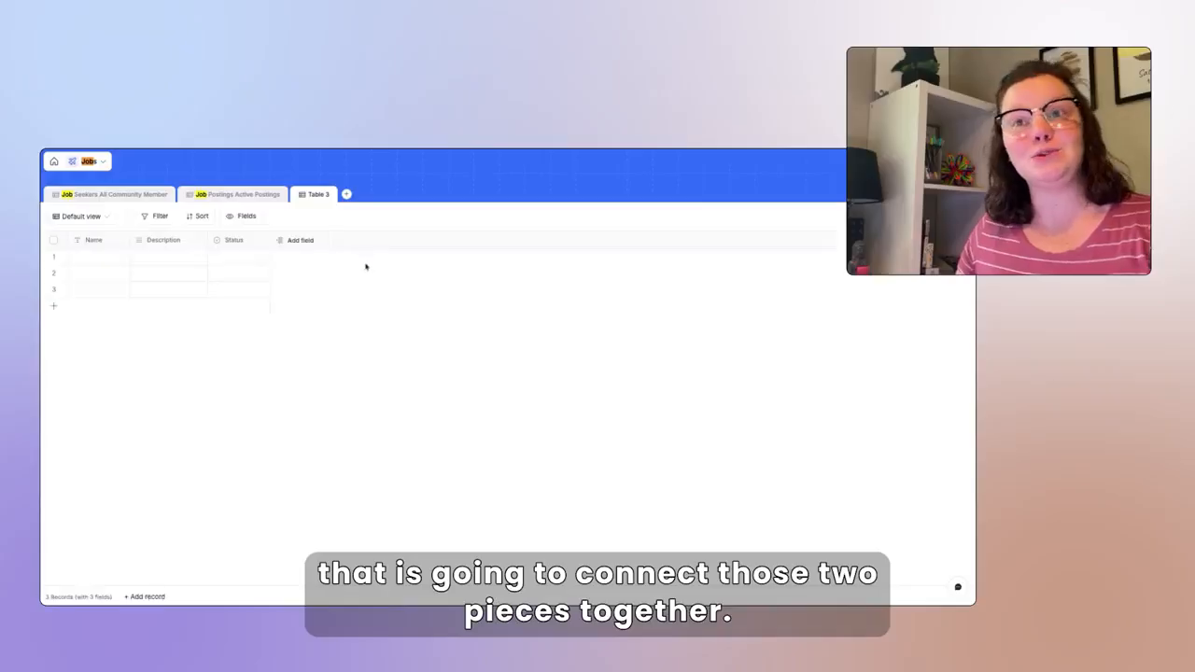
{"action": "left_click", "coordinate": [298, 241]}
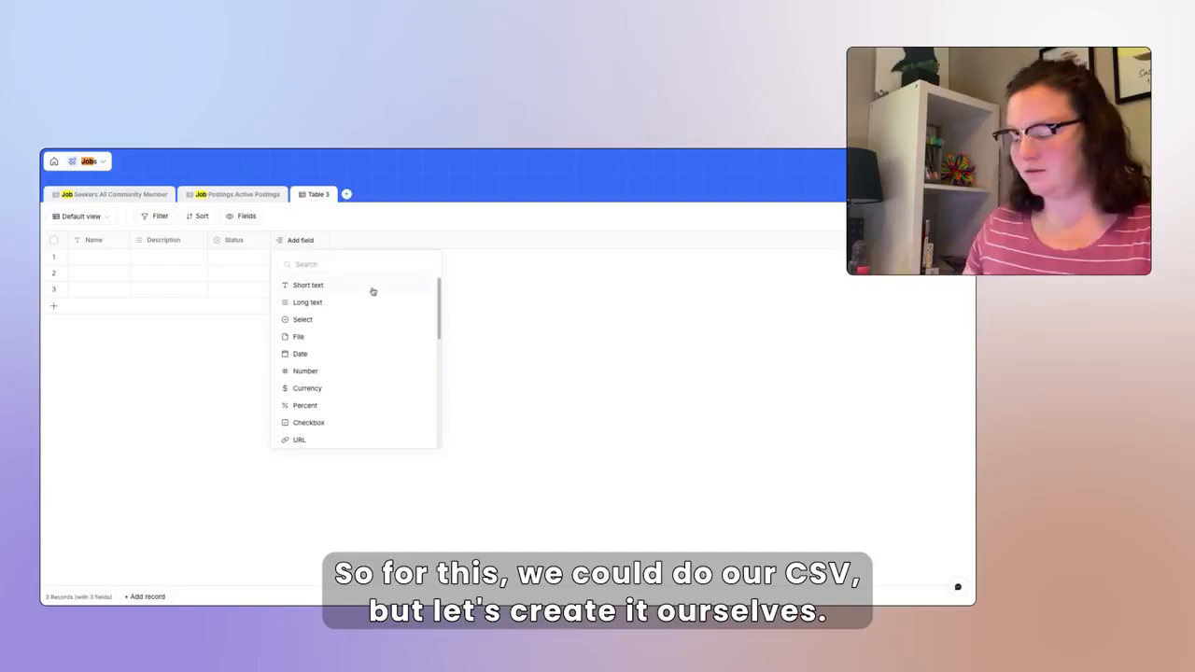
{"action": "scroll", "coordinate": [394, 374], "scroll_direction": "down", "scroll_amount": 5}
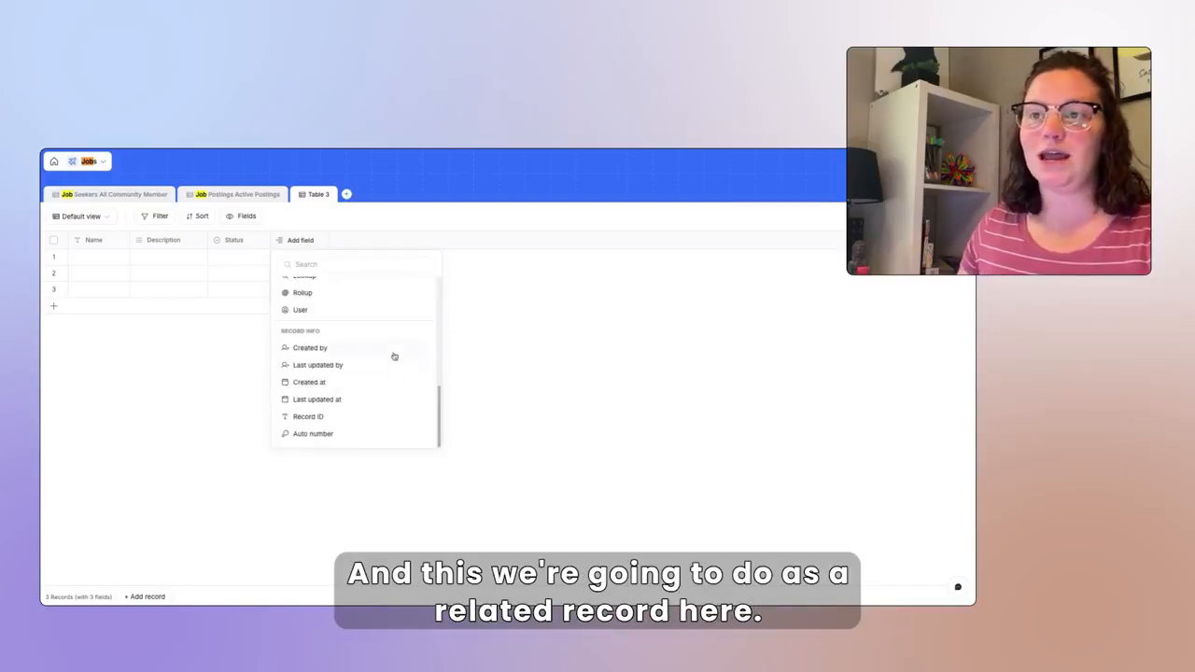
{"action": "scroll", "coordinate": [394, 357], "scroll_direction": "up", "scroll_amount": 3}
{"action": "left_click", "coordinate": [362, 346]}
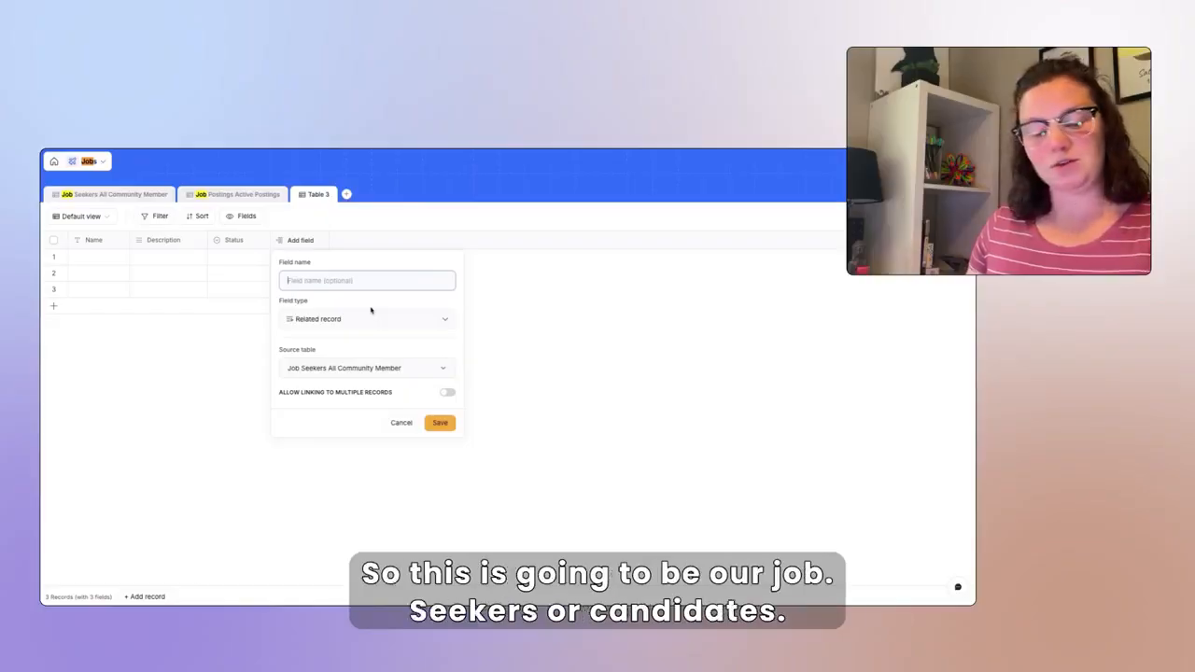
{"action": "type", "text": "Job"}
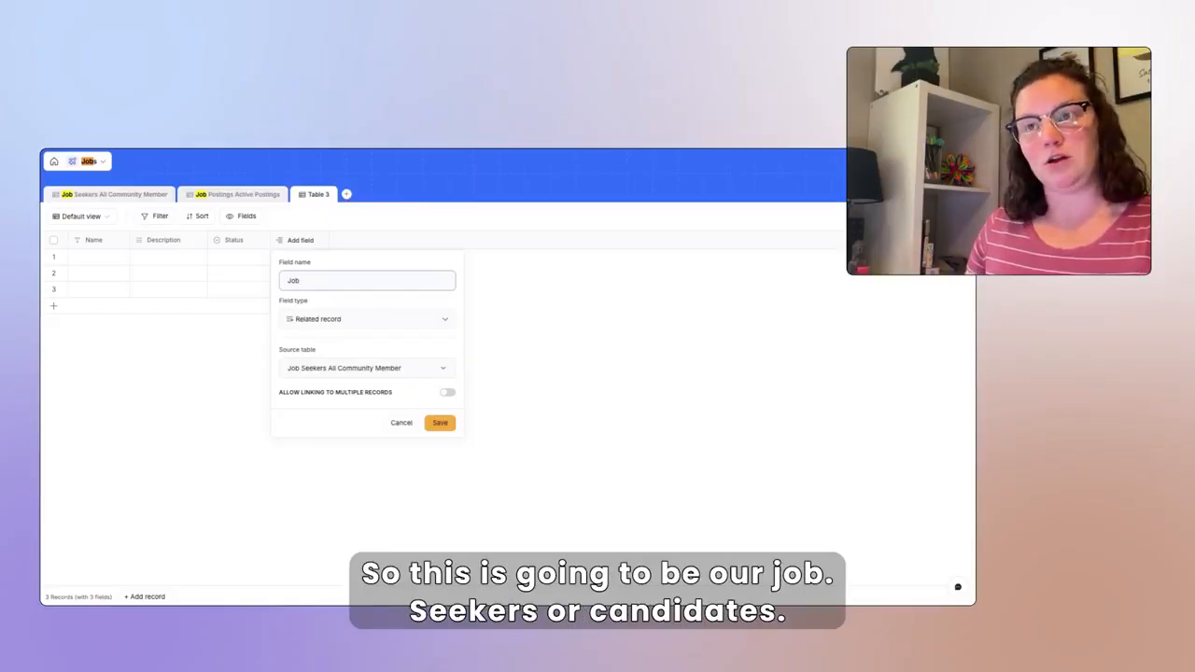
{"action": "type", "text": " Seekers"}
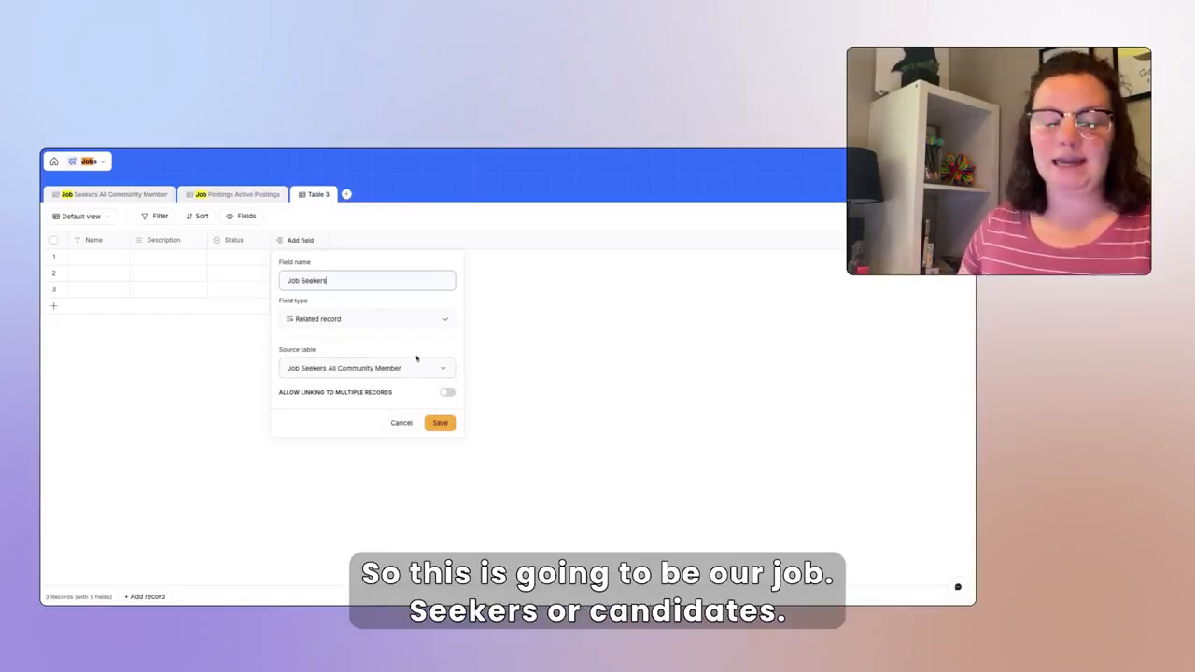
{"action": "left_click", "coordinate": [444, 424]}
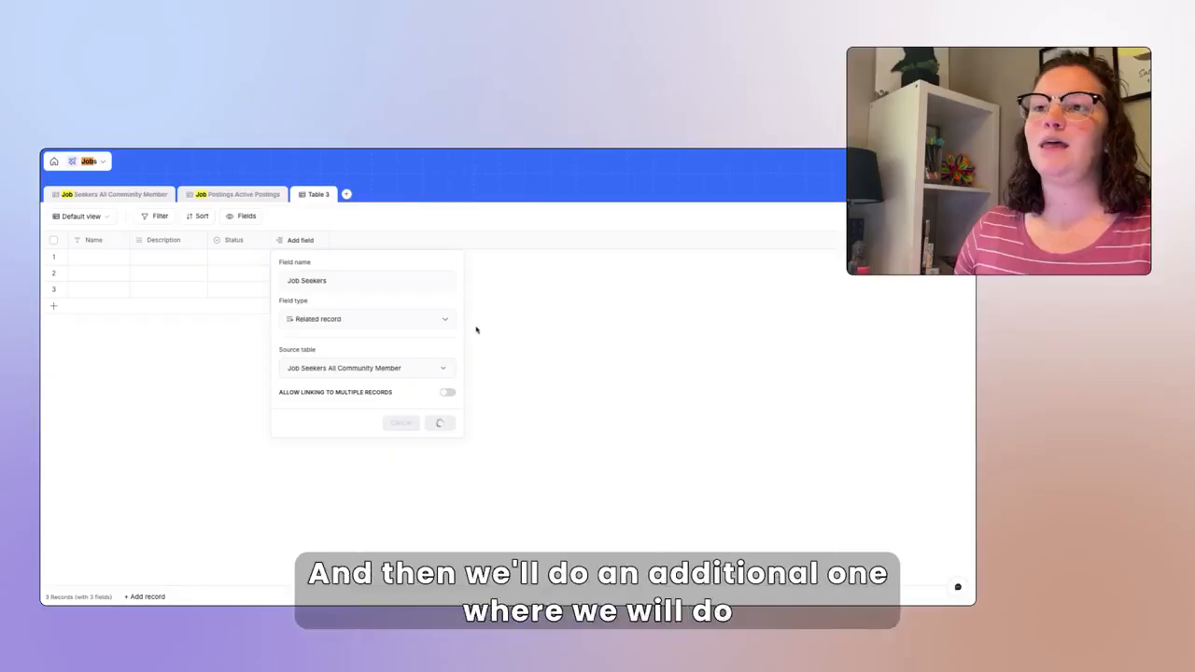
- Add a Hiring Managers related-record field linked to Job Postings, allowing multiple records
{"action": "left_click", "coordinate": [412, 244]}
{"action": "type", "text": "re"}
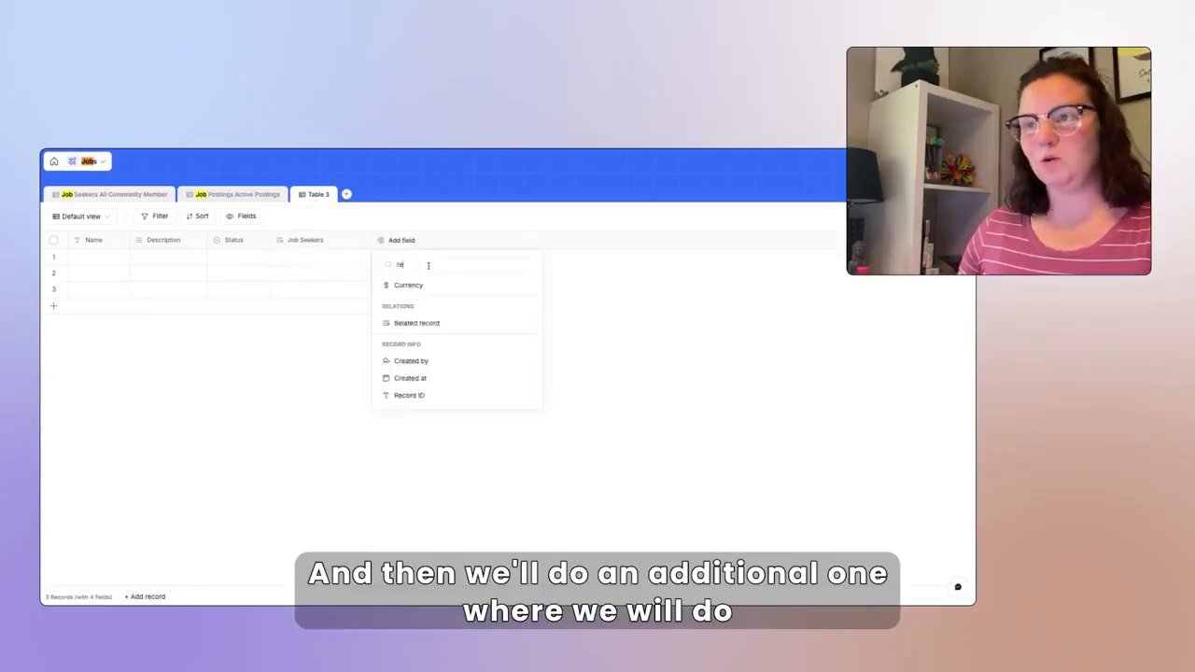
{"action": "left_click", "coordinate": [437, 325]}
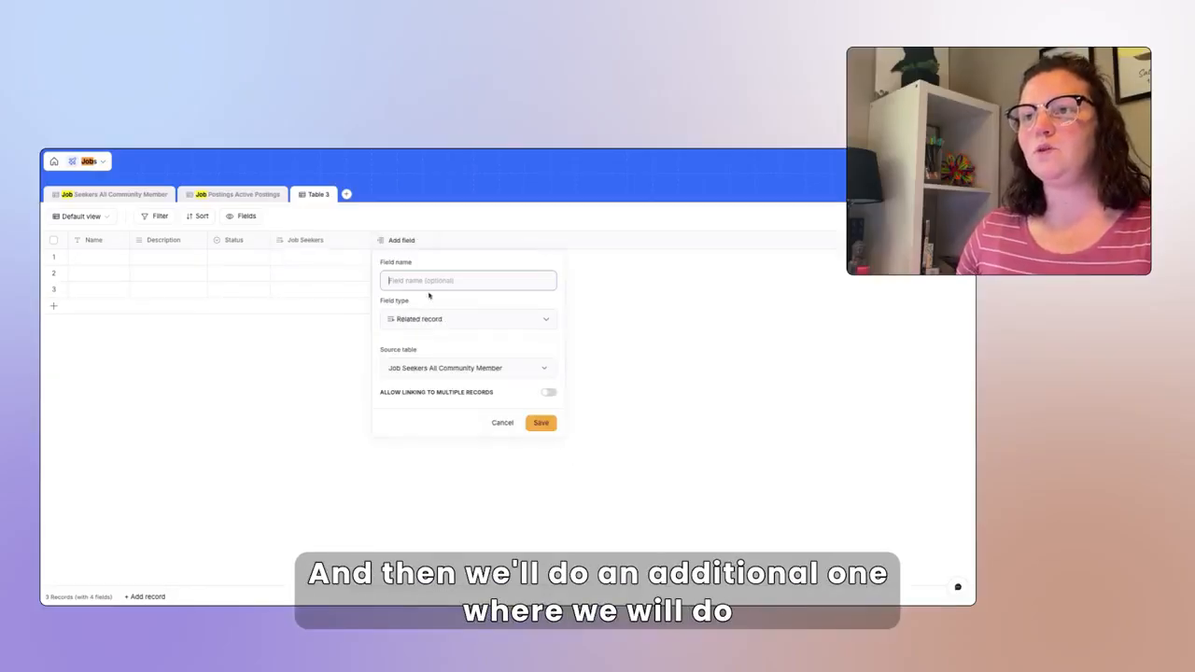
{"action": "left_click", "coordinate": [435, 324]}
{"action": "double_click", "coordinate": [435, 324]}
{"action": "left_click", "coordinate": [434, 370]}
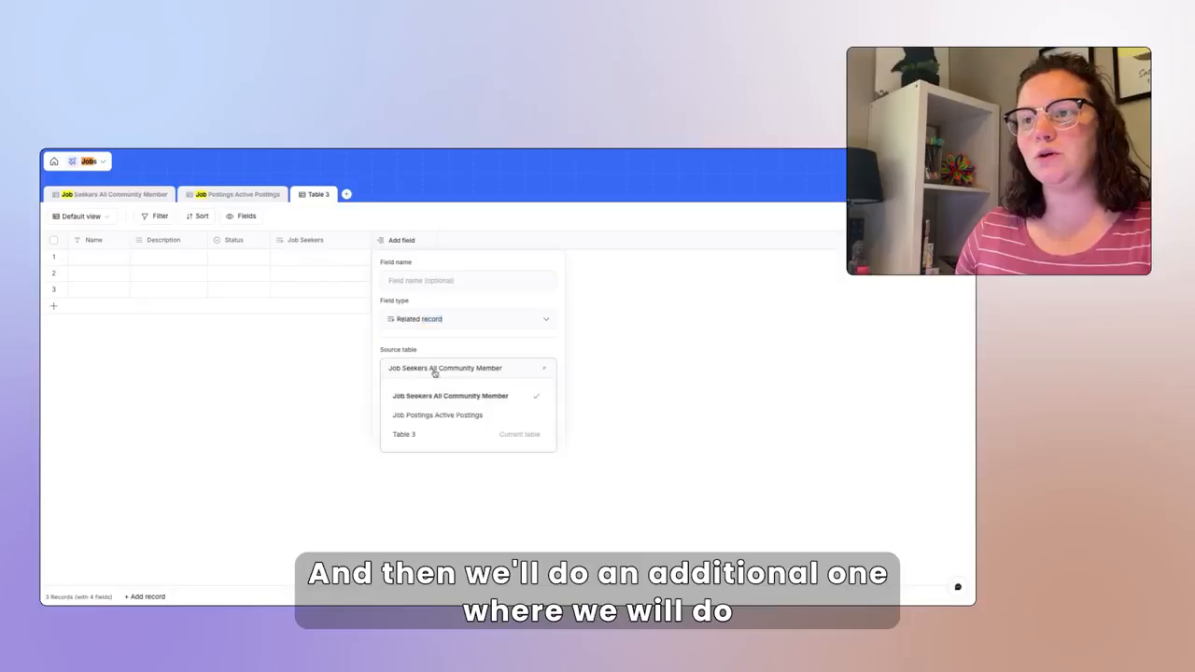
{"action": "left_click", "coordinate": [441, 415]}
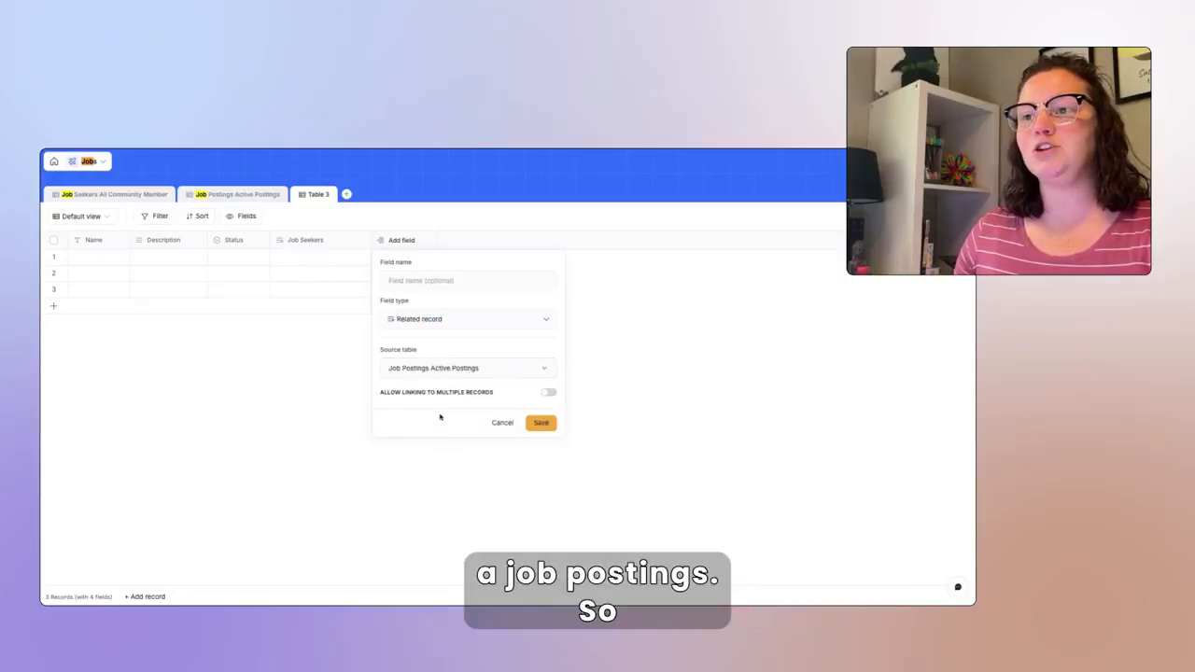
{"action": "left_click", "coordinate": [444, 283]}
{"action": "type", "text": "Hiring Managers"}
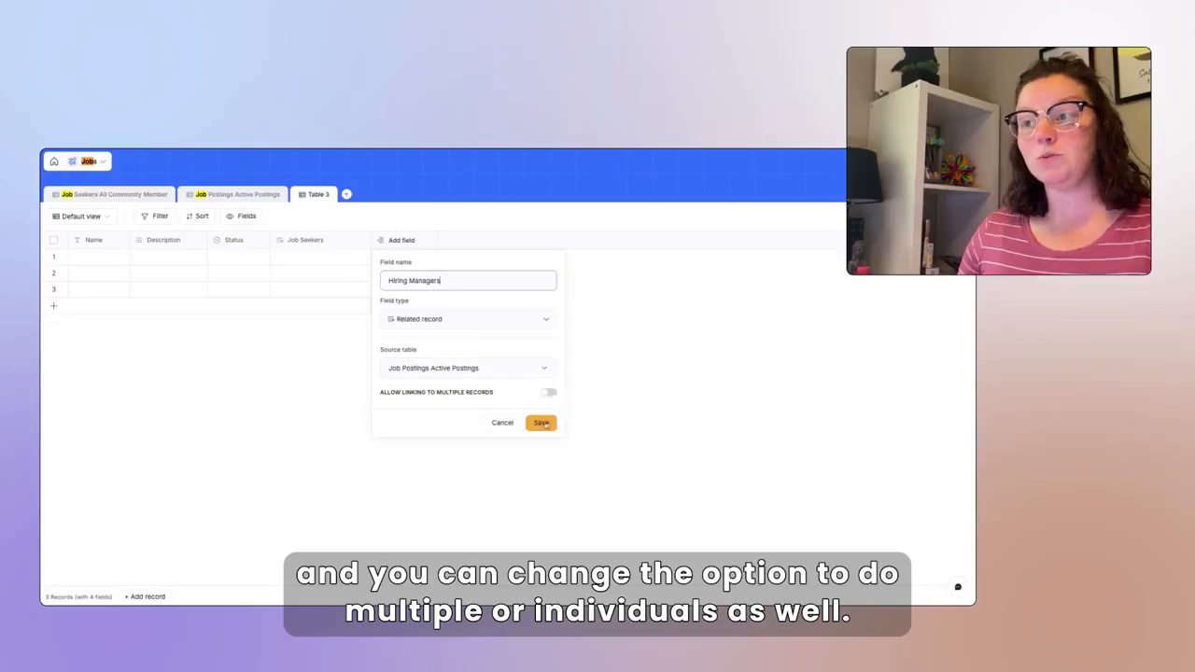
{"action": "left_click", "coordinate": [548, 392]}
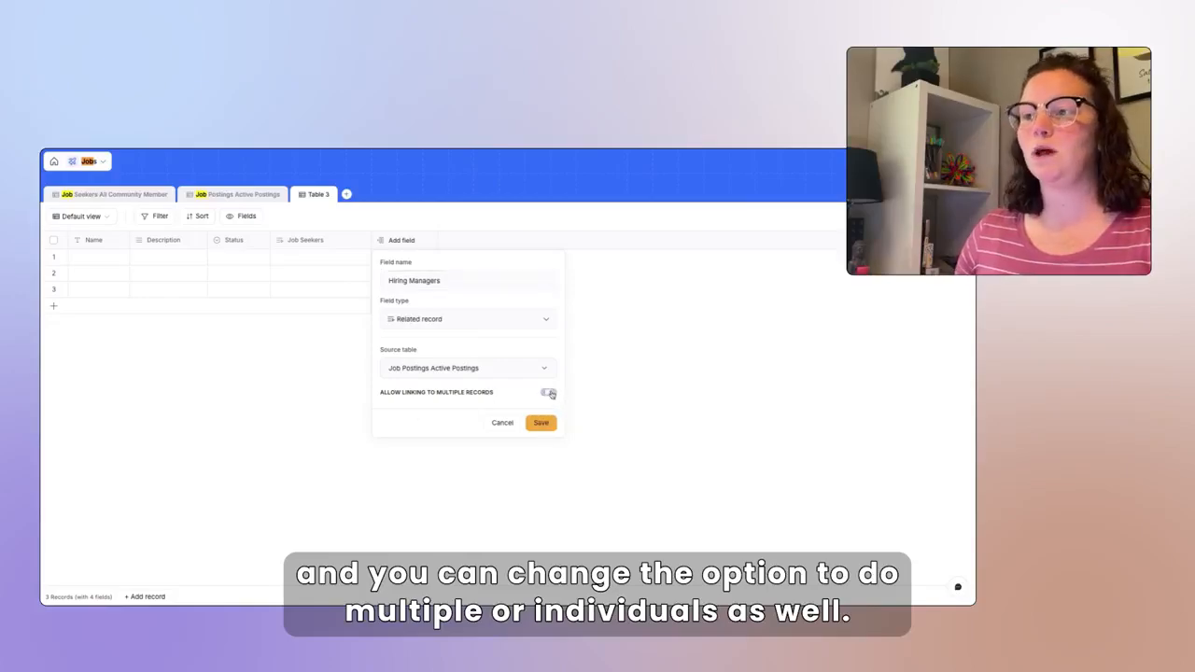
{"action": "left_click", "coordinate": [542, 423]}
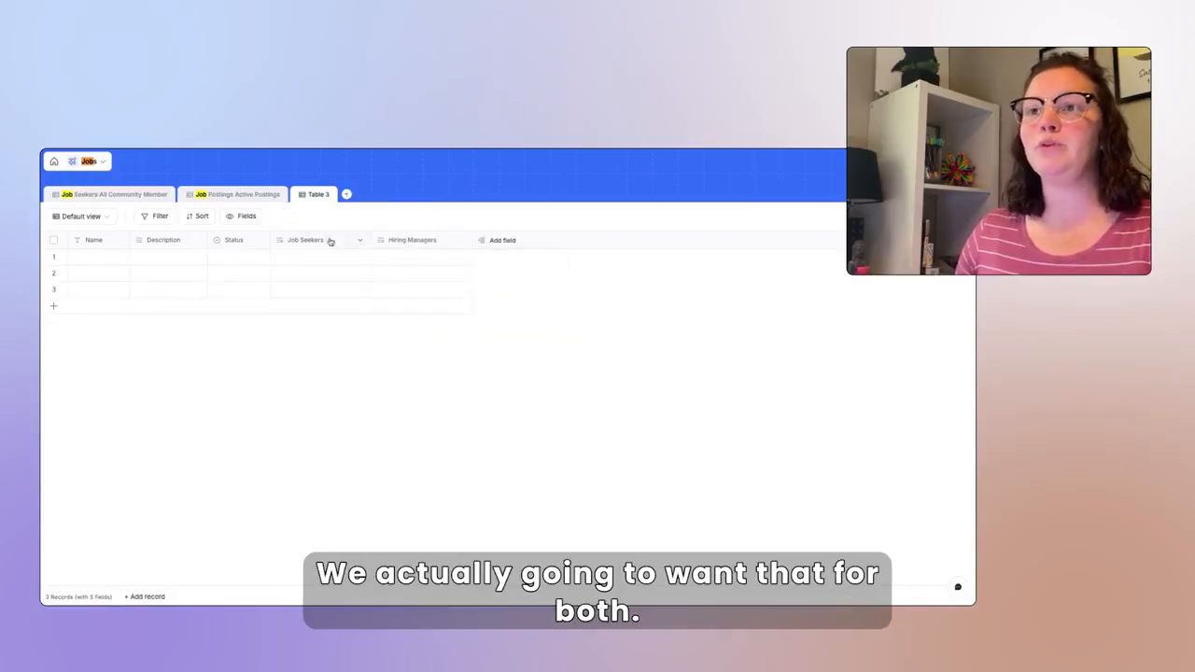
- Allow the Job Seekers field to link multiple records
{"action": "double_click", "coordinate": [327, 240]}
{"action": "left_click", "coordinate": [447, 392]}
{"action": "left_click", "coordinate": [440, 423]}
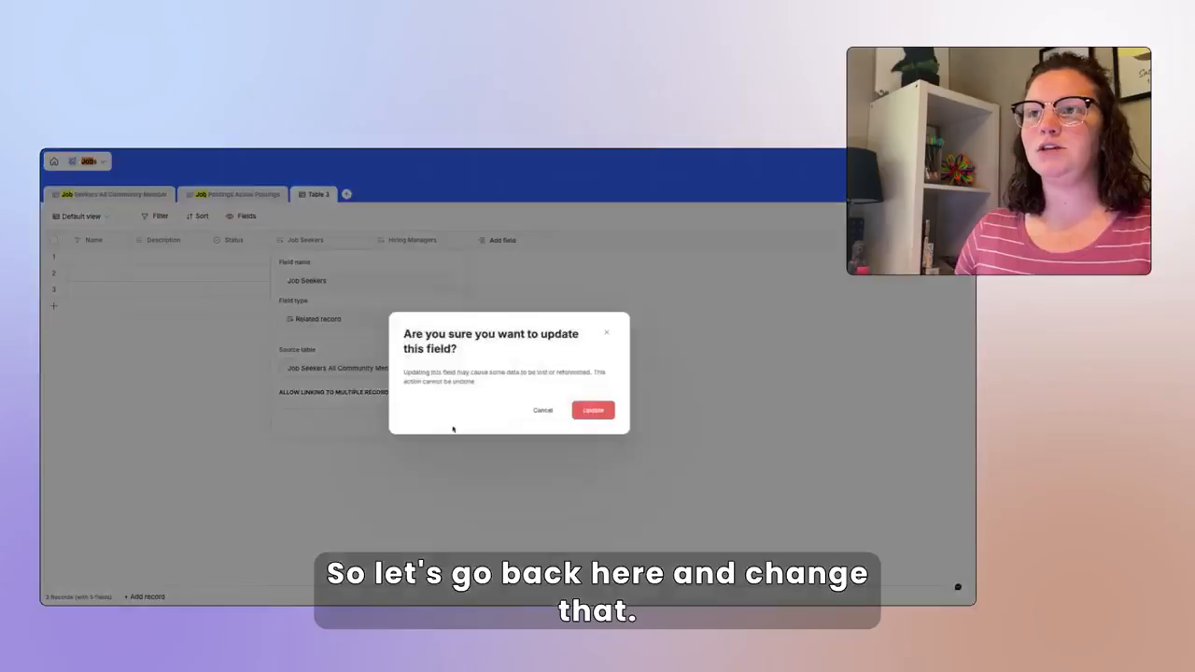
{"action": "left_click", "coordinate": [594, 417]}
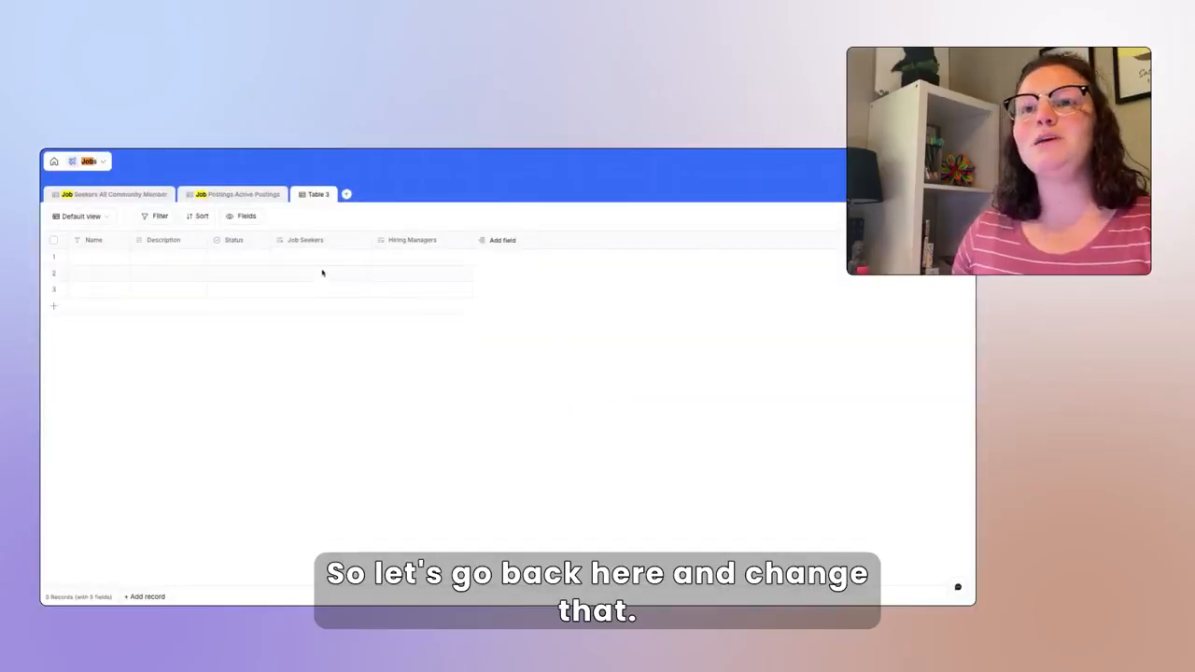
- Link row 1 to its job seeker and the DevOps posting
{"action": "left_click", "coordinate": [308, 256]}
{"action": "left_click", "coordinate": [282, 259]}
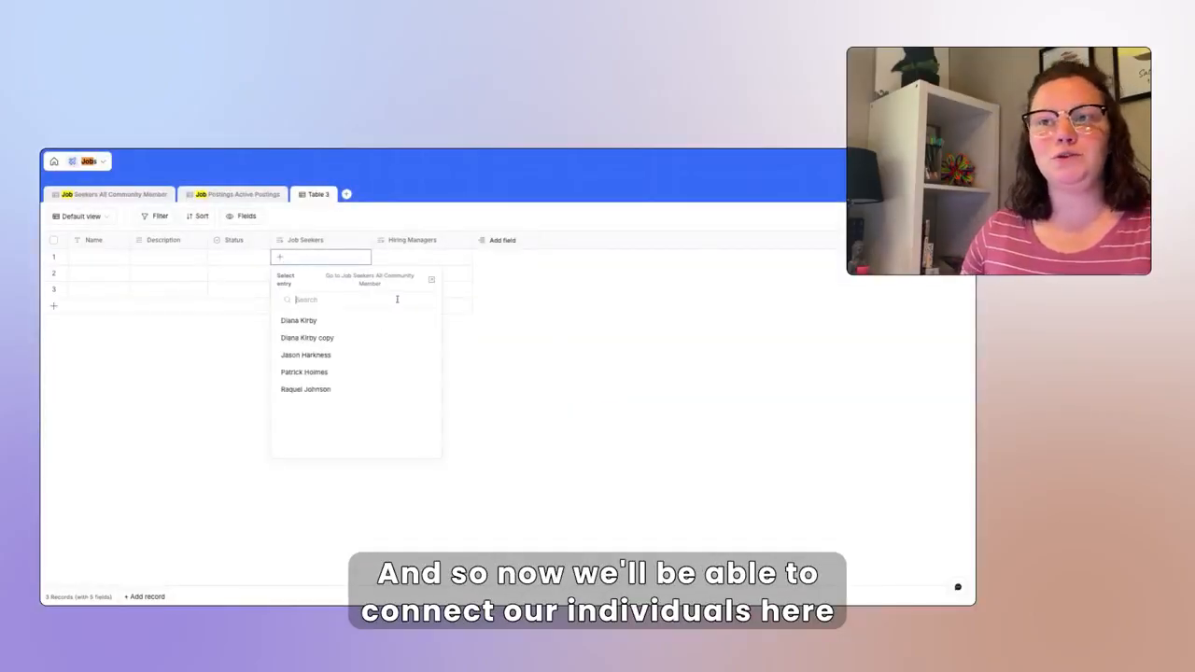
{"action": "left_click", "coordinate": [354, 324]}
{"action": "left_click", "coordinate": [410, 258]}
{"action": "left_click", "coordinate": [381, 257]}
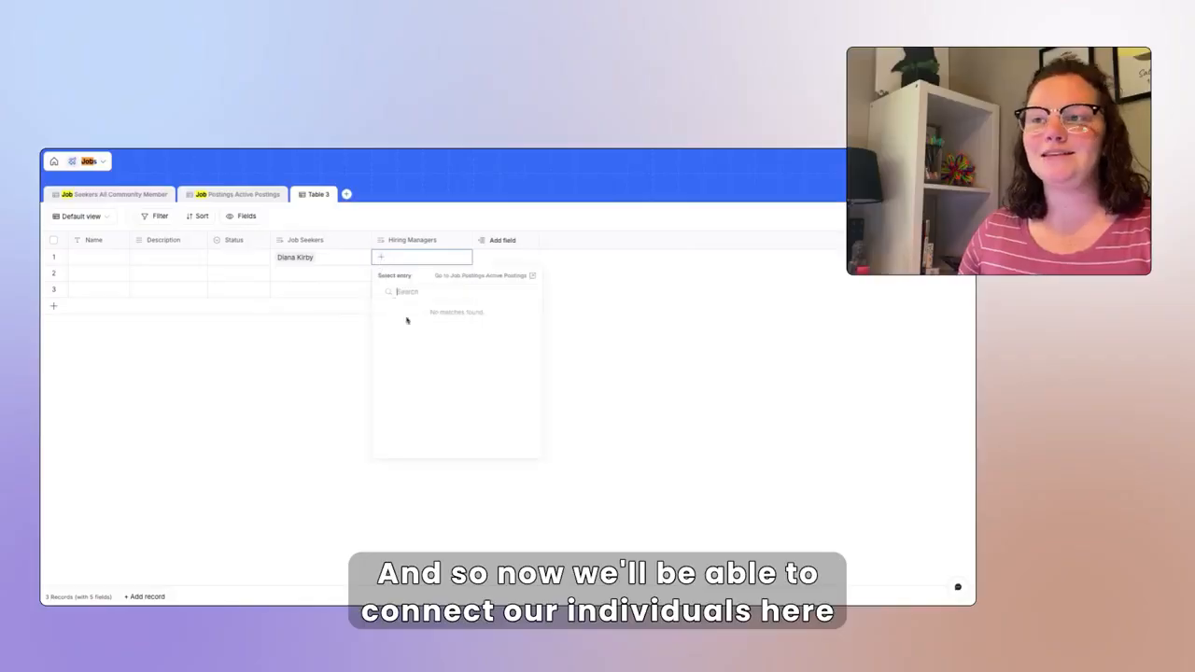
{"action": "left_click", "coordinate": [444, 331]}
- Link row 2 to its job seeker and the Product Designer posting
{"action": "left_click", "coordinate": [328, 274]}
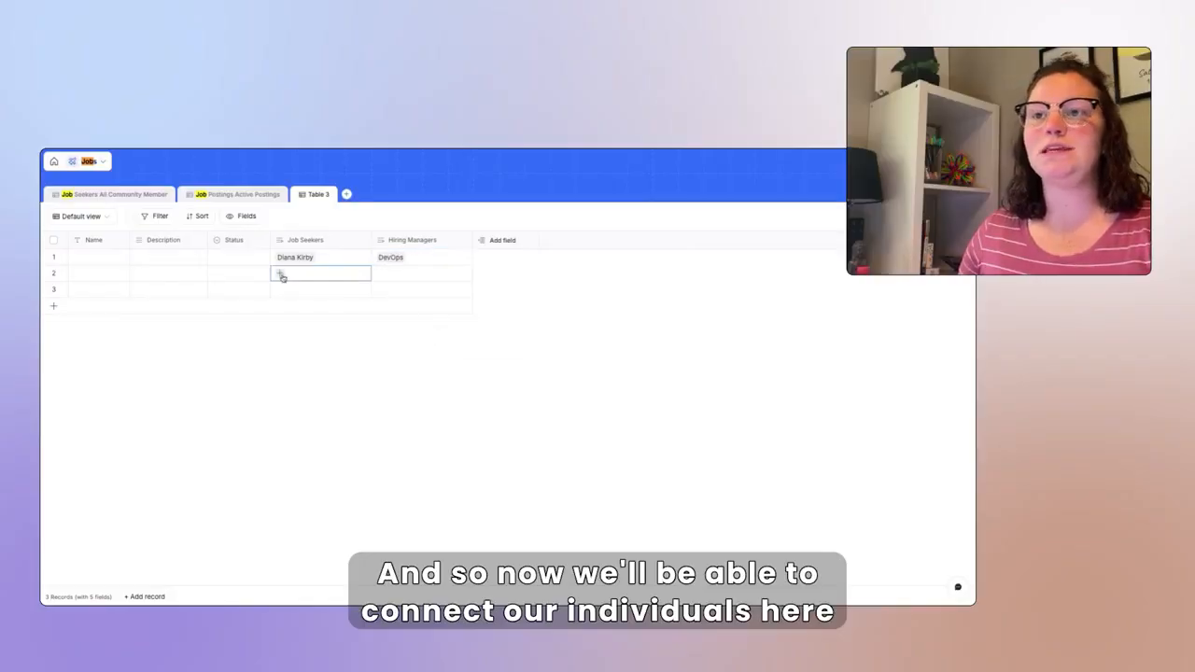
{"action": "left_click", "coordinate": [281, 272]}
{"action": "left_click", "coordinate": [366, 385]}
{"action": "left_click", "coordinate": [402, 274]}
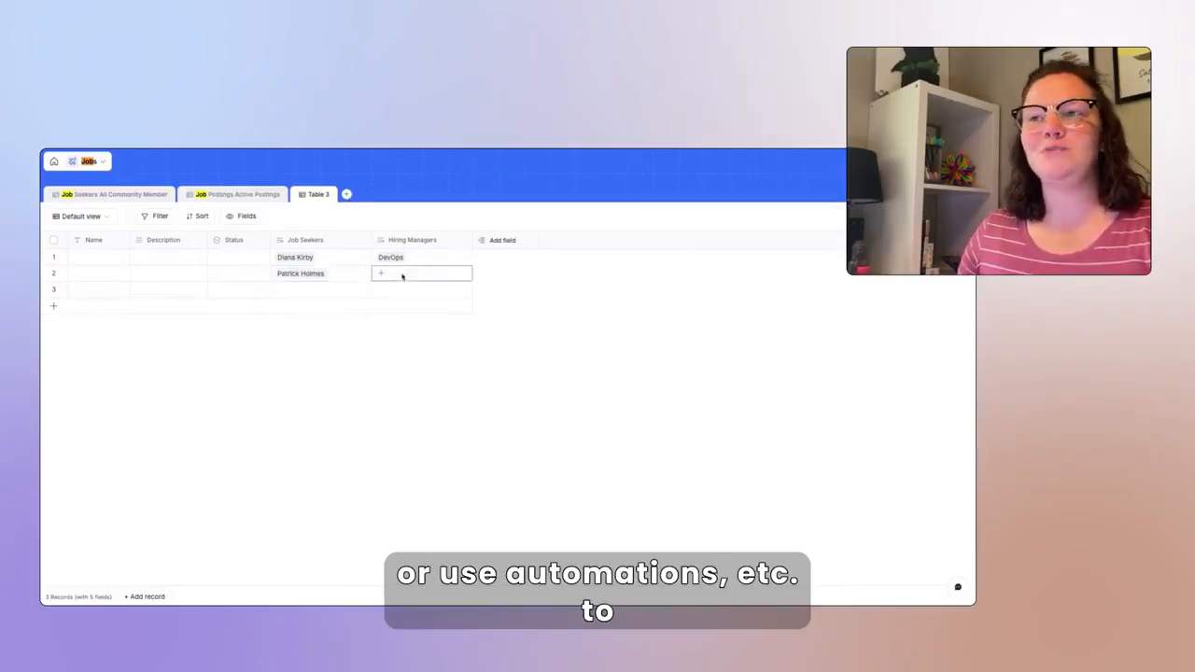
{"action": "left_click", "coordinate": [381, 275]}
{"action": "left_click", "coordinate": [447, 365]}
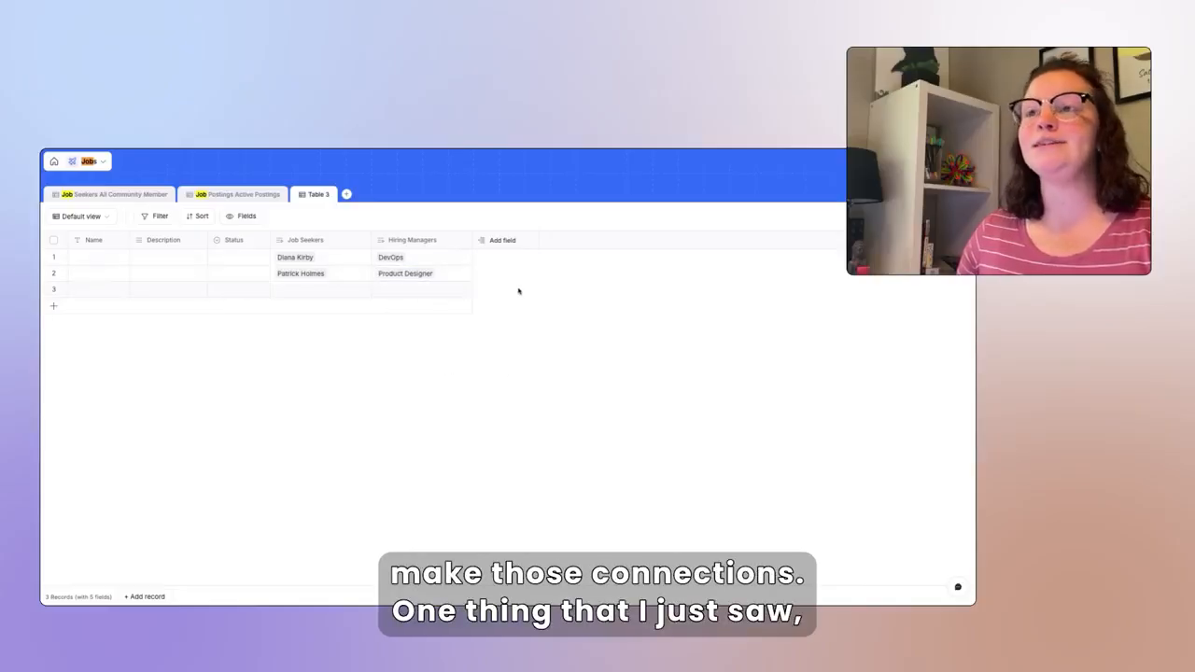
- Add a new field of type Record ID from the Record Info types
{"action": "left_click", "coordinate": [512, 243]}
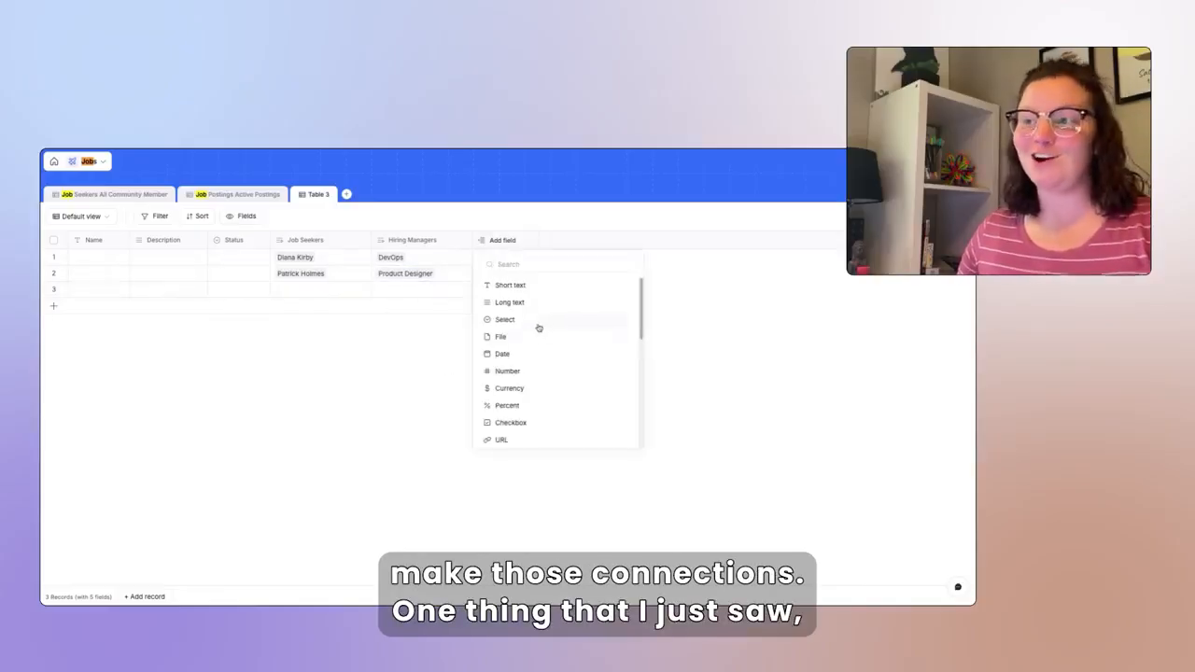
{"action": "scroll", "coordinate": [541, 326], "scroll_direction": "down", "scroll_amount": 5}
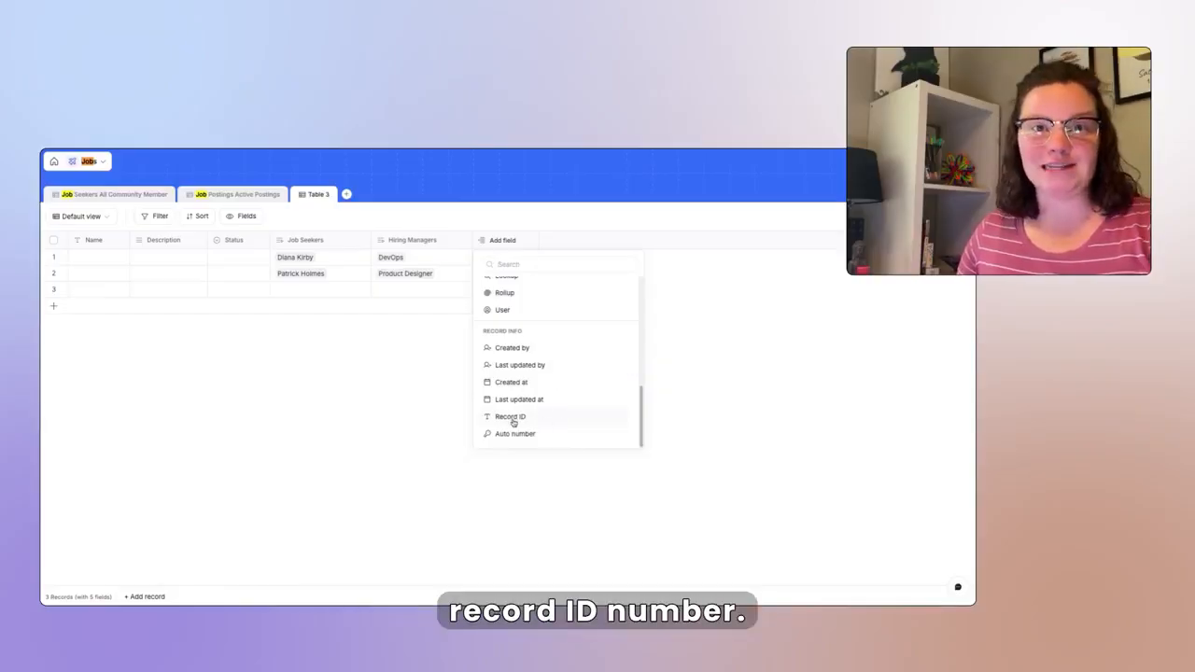
{"action": "left_click", "coordinate": [510, 417]}
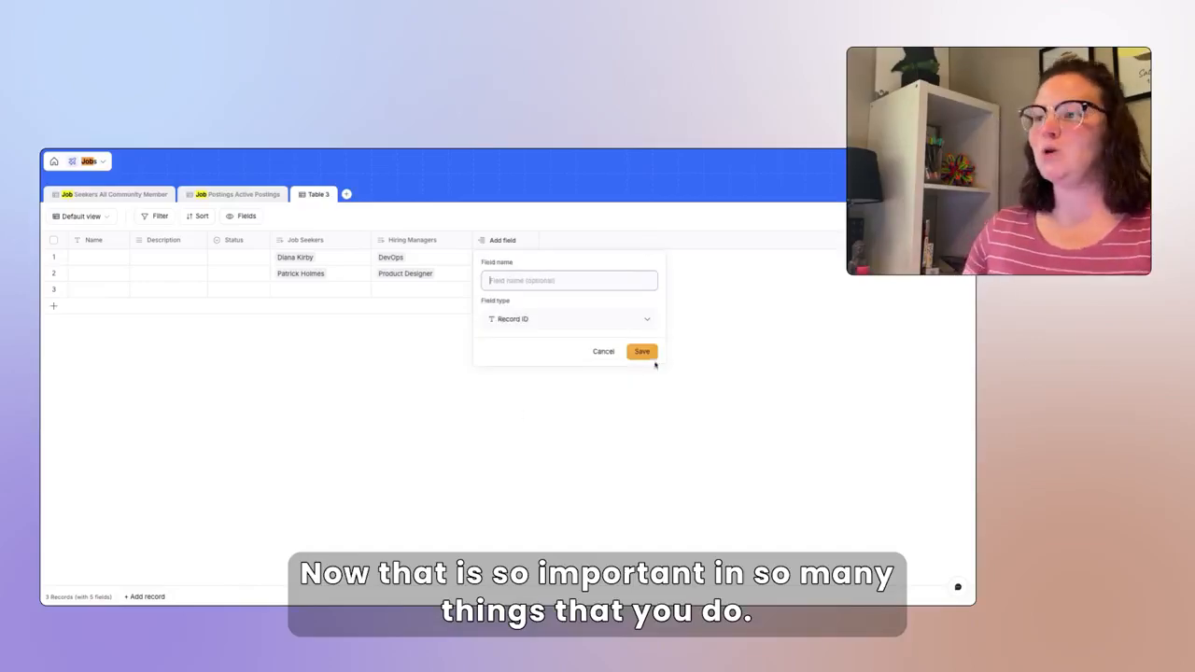
{"action": "left_click", "coordinate": [645, 353]}
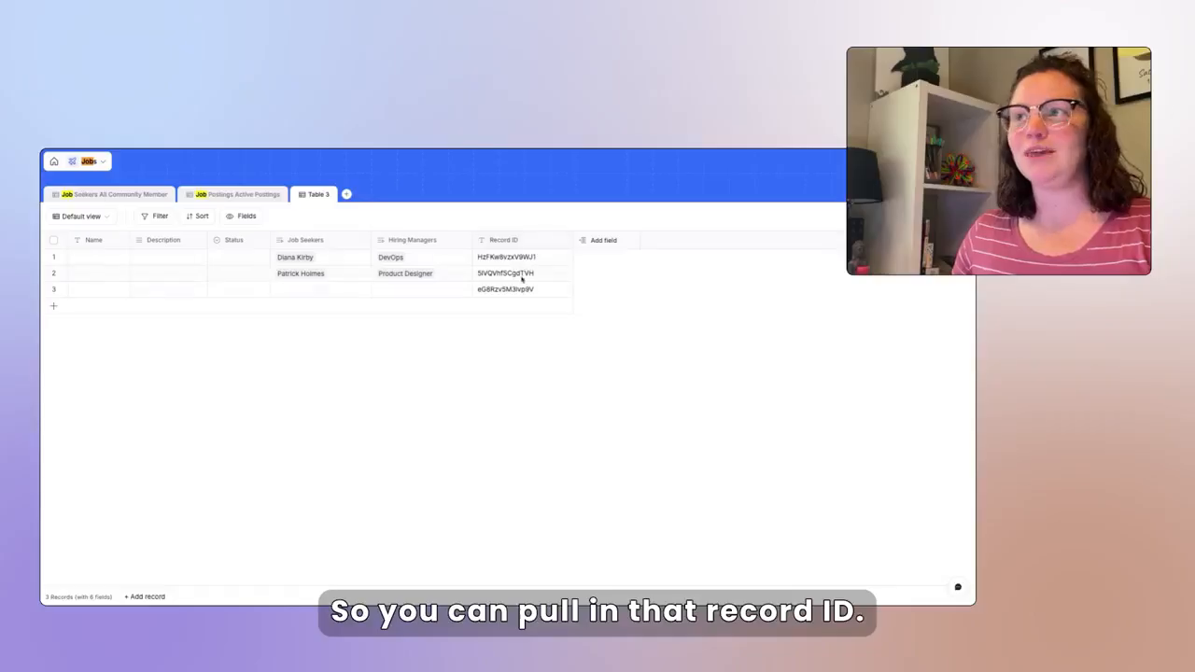
- Rename the Table 3 tab to 'Matches'
{"action": "left_click", "coordinate": [301, 197]}
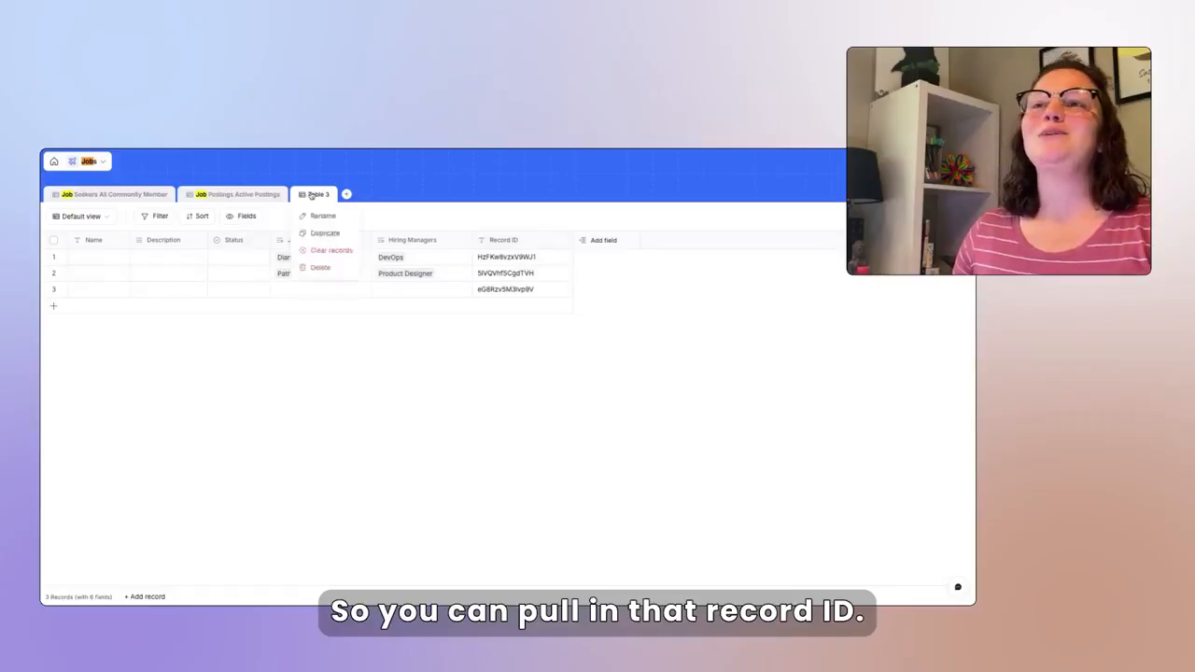
{"action": "left_click", "coordinate": [328, 210]}
{"action": "triple_click", "coordinate": [327, 233]}
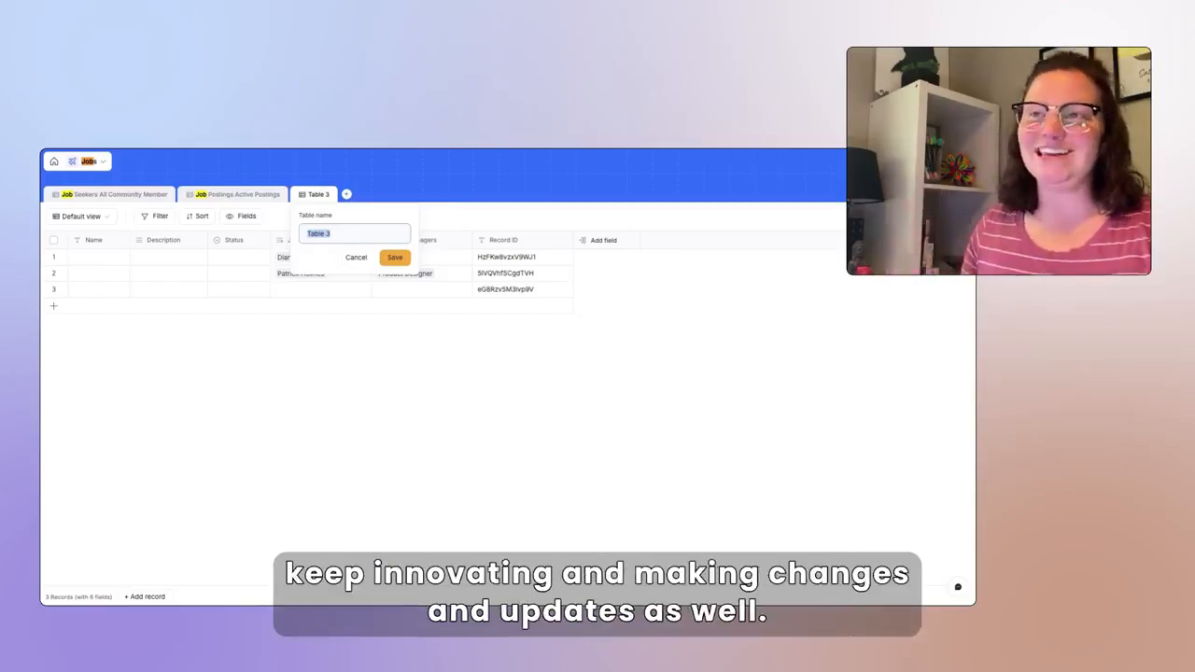
{"action": "type", "text": "Matches"}
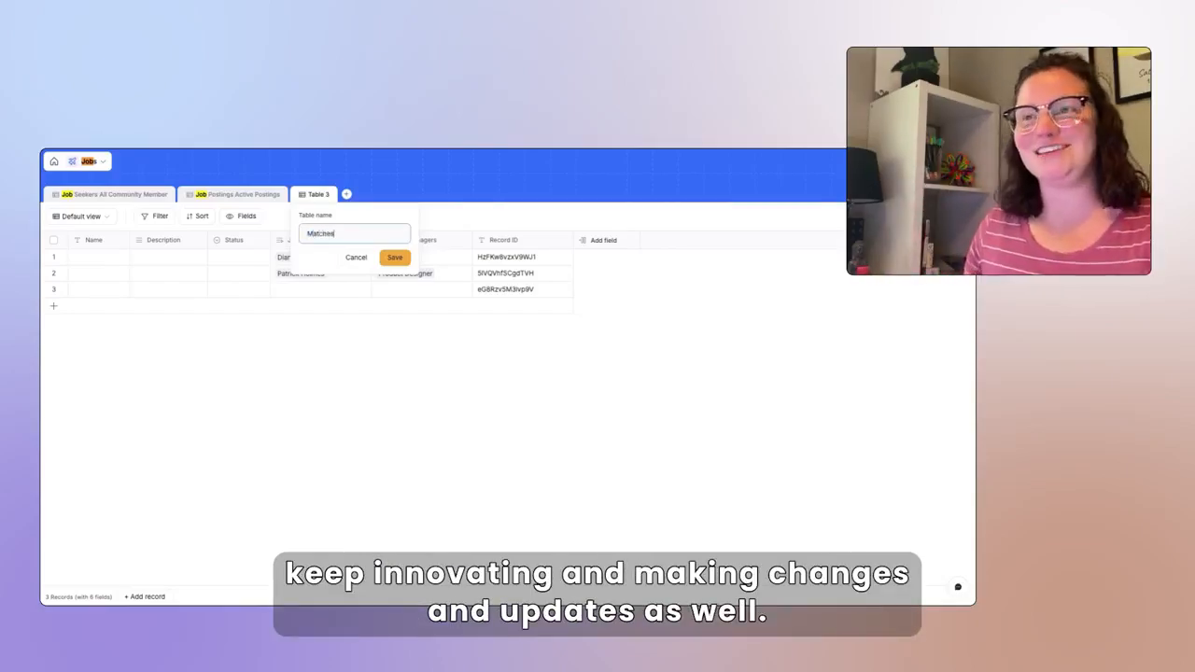
{"action": "key", "text": "Return"}
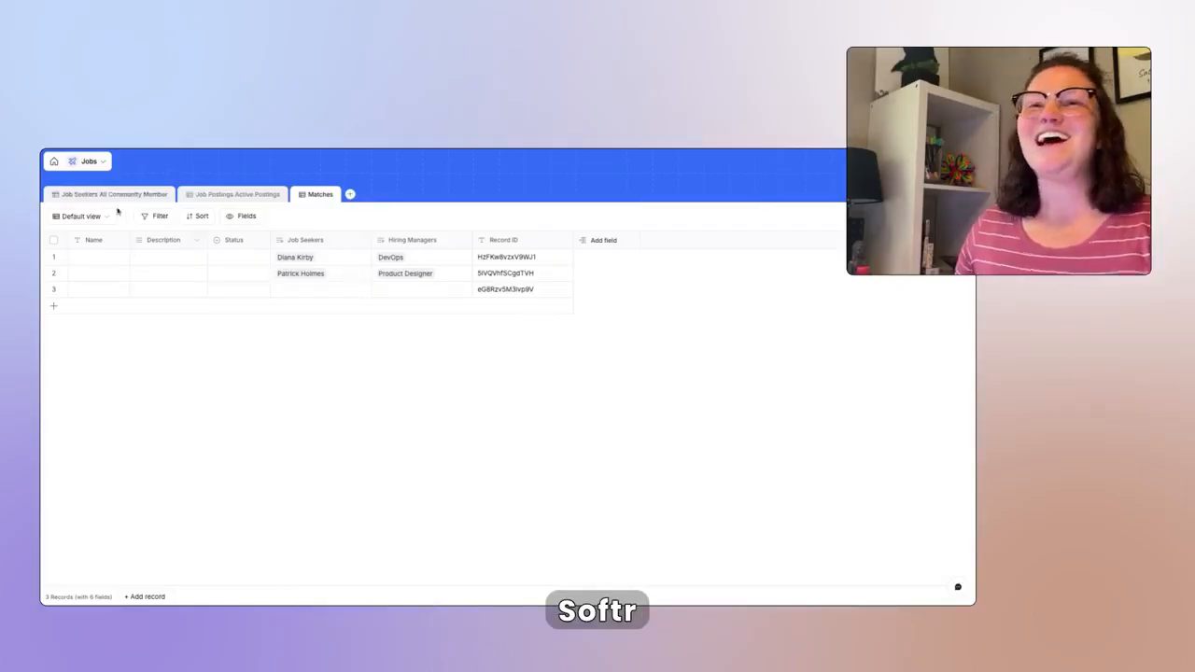
- From the Apps page, create a from-scratch app with Softr Databases as its data source
{"action": "left_click", "coordinate": [54, 163]}
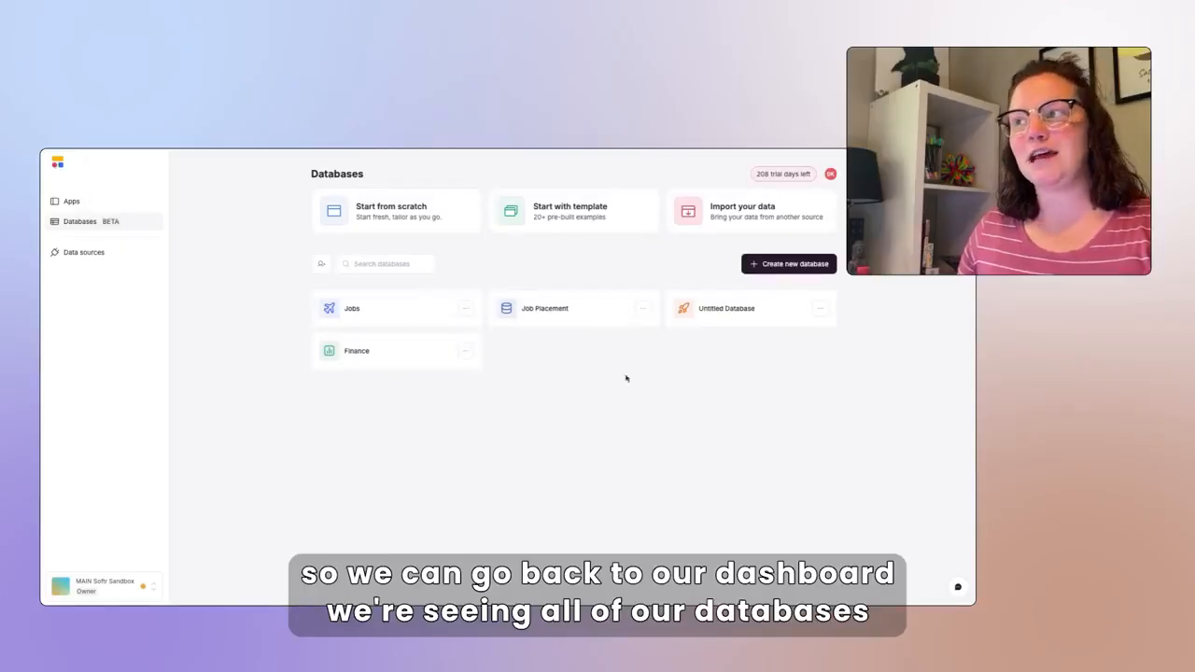
{"action": "left_click", "coordinate": [70, 203]}
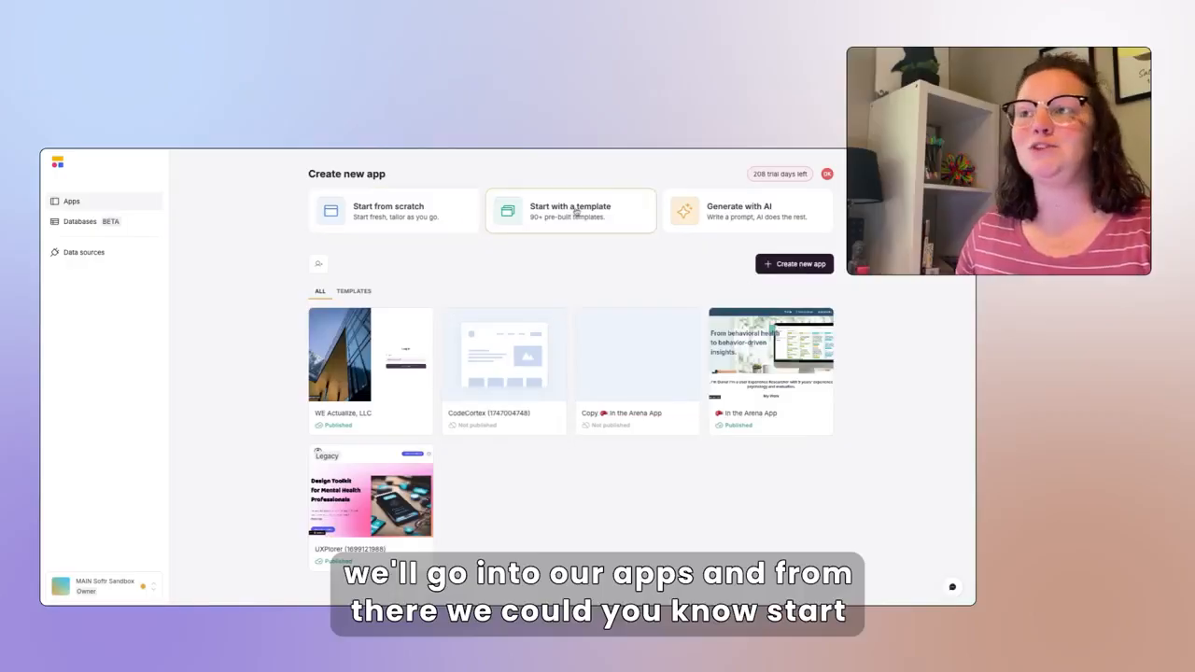
{"action": "left_click", "coordinate": [796, 268]}
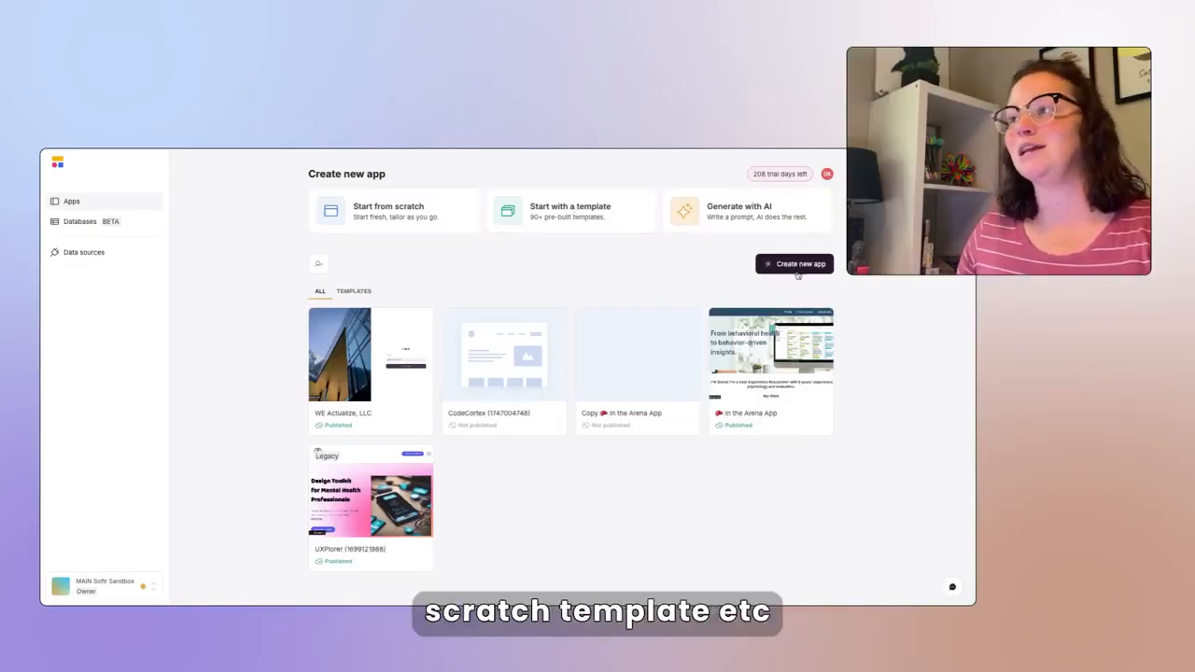
{"action": "left_click", "coordinate": [446, 207]}
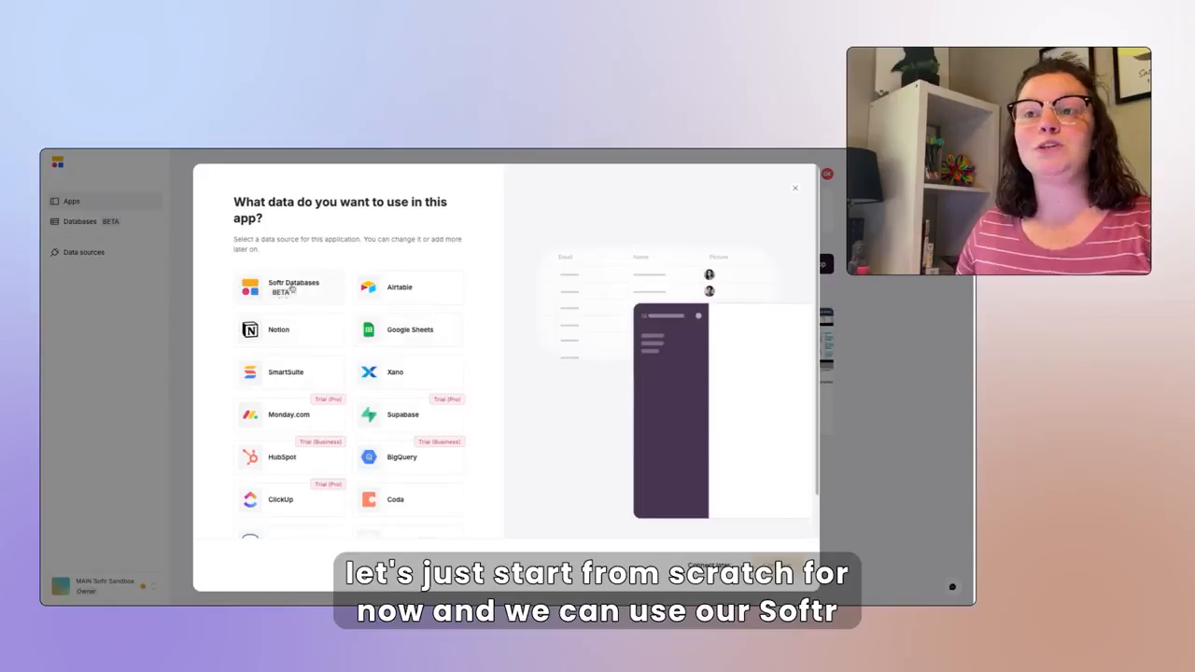
{"action": "left_click", "coordinate": [302, 289]}
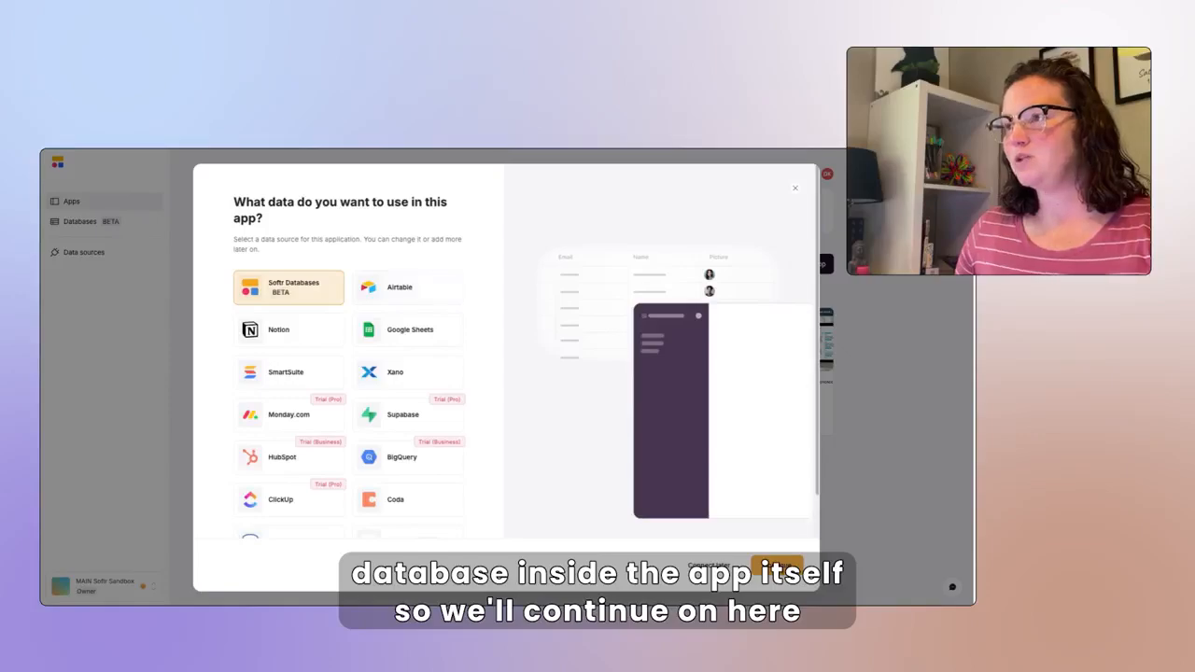
{"action": "left_click", "coordinate": [777, 565]}
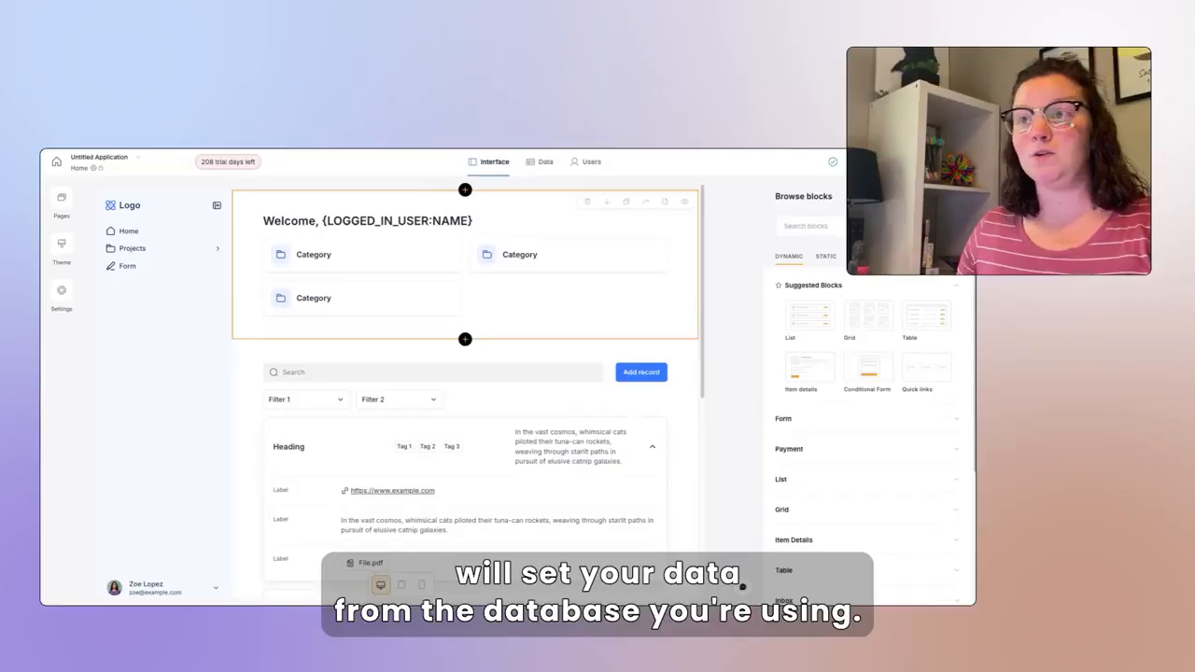
- Point the list block's source to the Jobs database's Job Seekers All Community Member table
{"action": "left_click", "coordinate": [516, 357]}
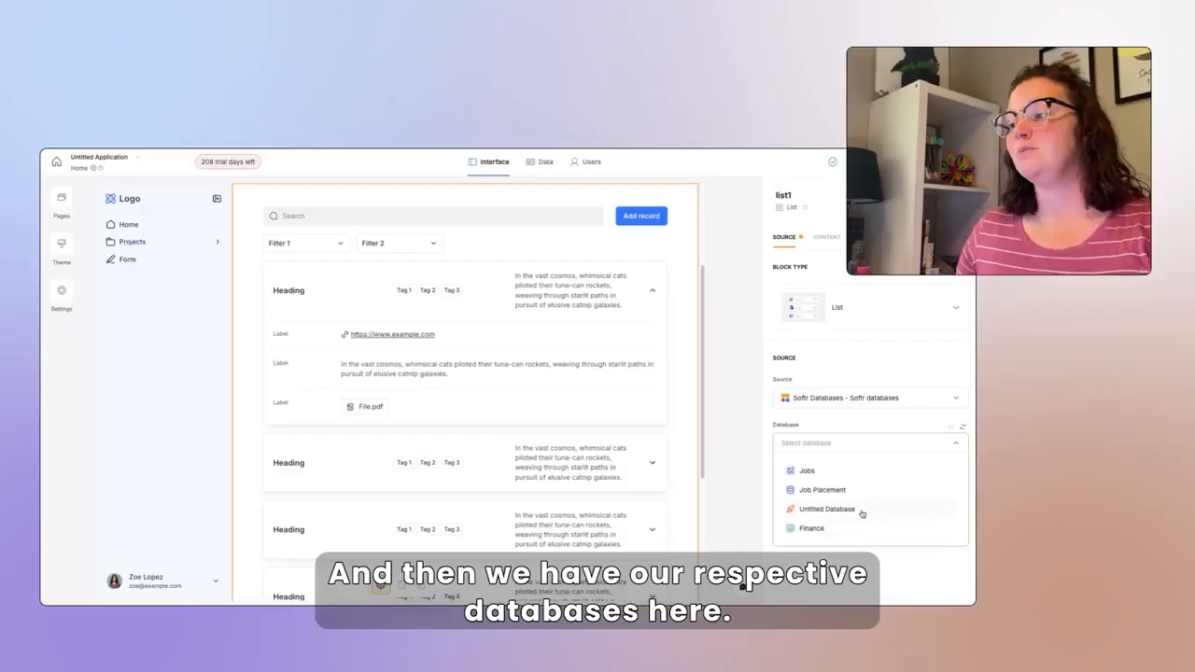
{"action": "left_click", "coordinate": [856, 472]}
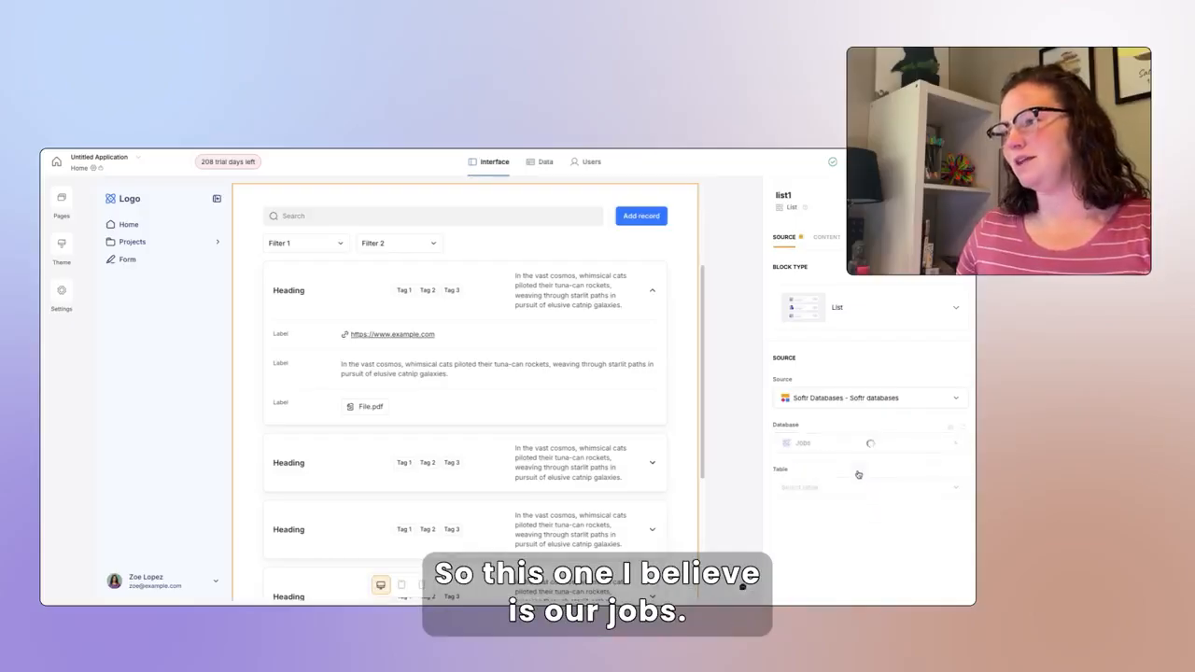
{"action": "left_click", "coordinate": [836, 485]}
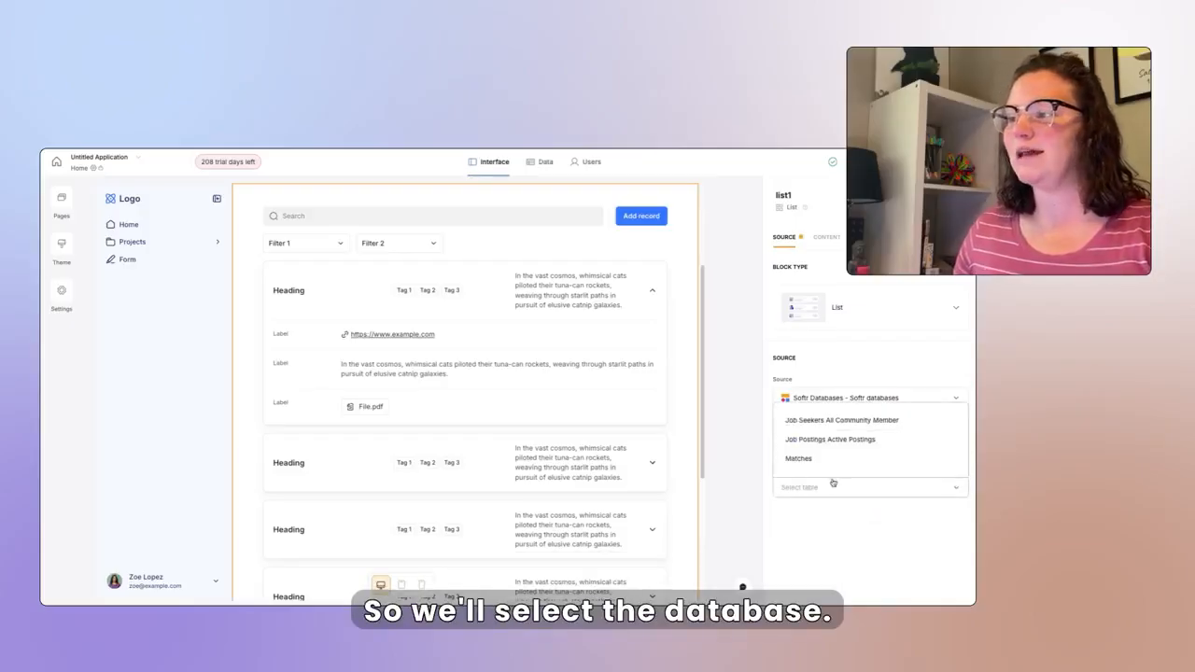
{"action": "left_click", "coordinate": [865, 421]}
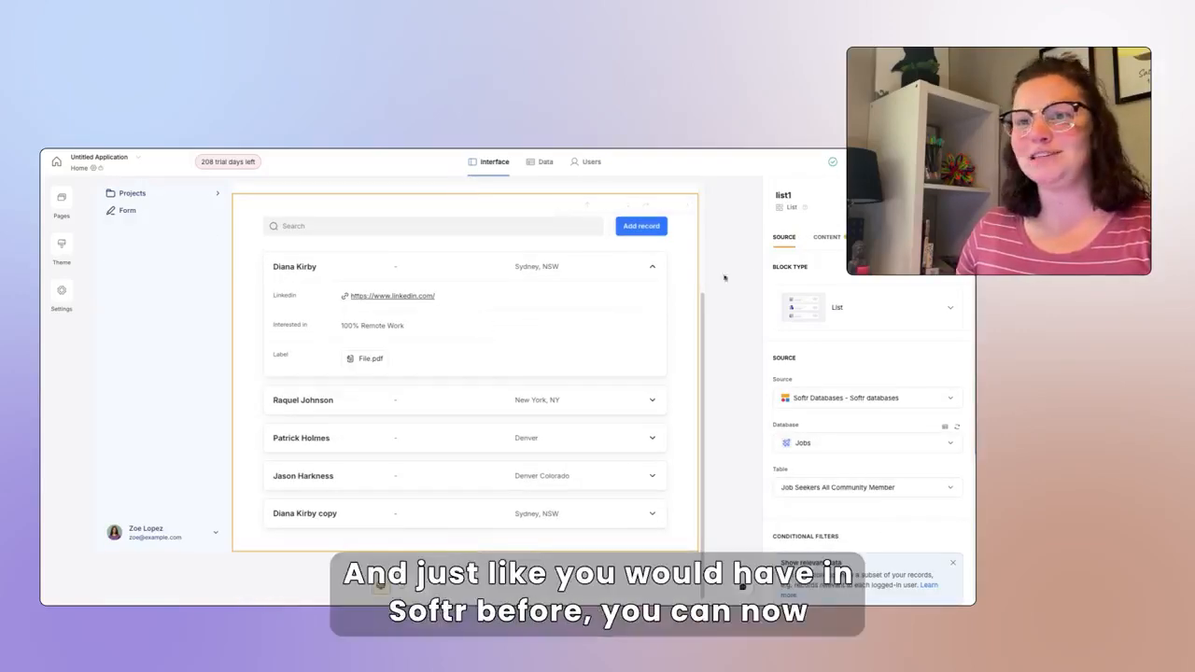
- Browse the fields available for mapping to the list's full name item
{"action": "left_click", "coordinate": [831, 243]}
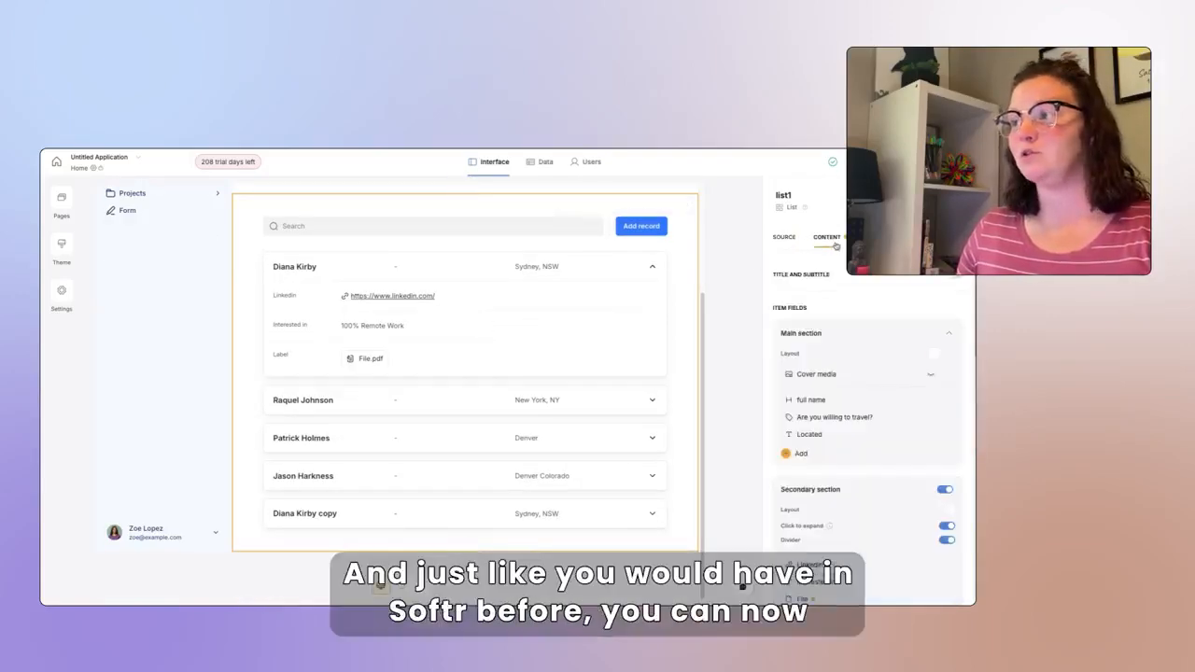
{"action": "left_click", "coordinate": [821, 407]}
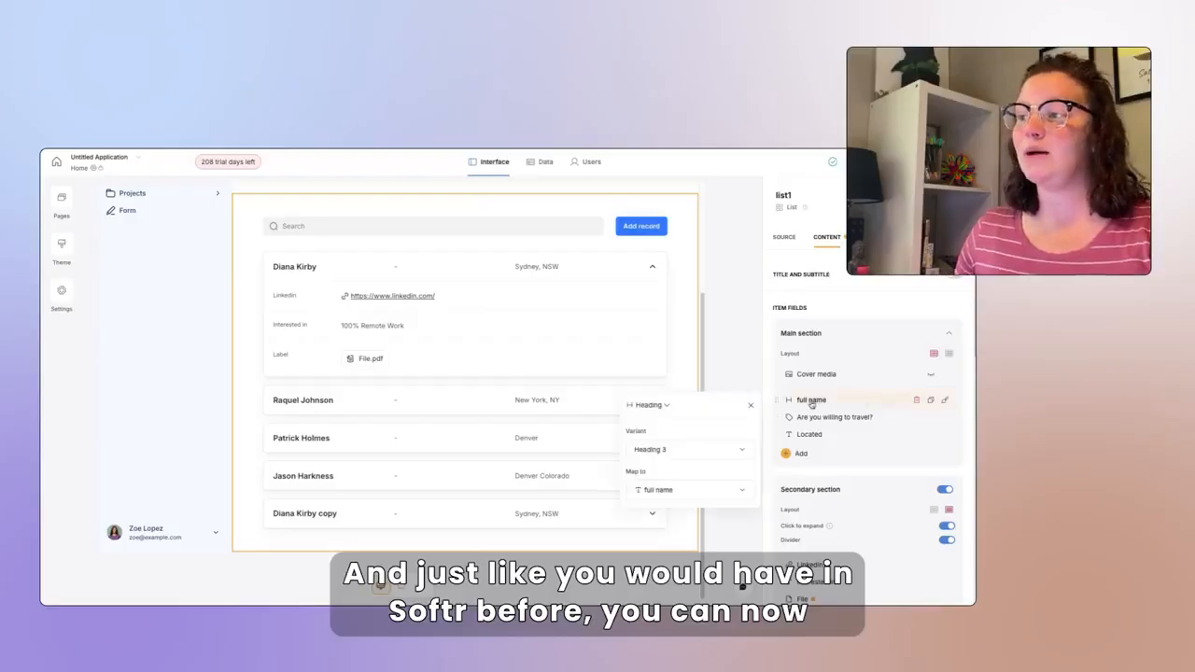
{"action": "left_click", "coordinate": [668, 491]}
{"action": "scroll", "coordinate": [693, 439], "scroll_direction": "down", "scroll_amount": 6}
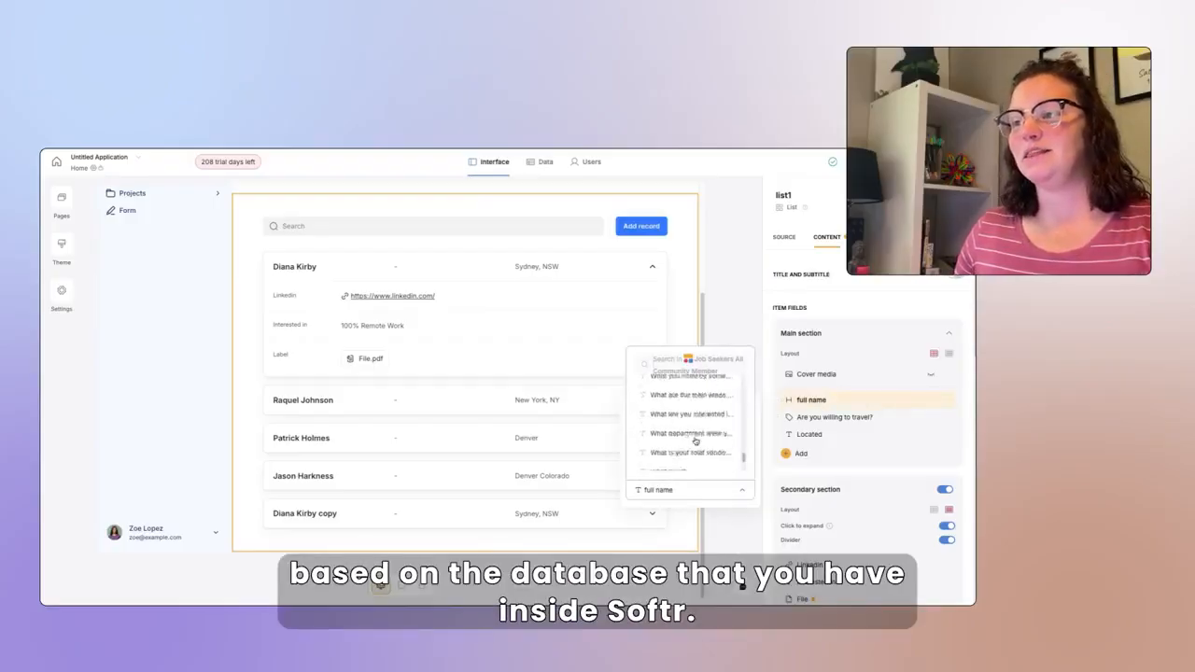
{"action": "scroll", "coordinate": [693, 438], "scroll_direction": "down", "scroll_amount": 1}
{"action": "scroll", "coordinate": [690, 446], "scroll_direction": "up", "scroll_amount": 6}
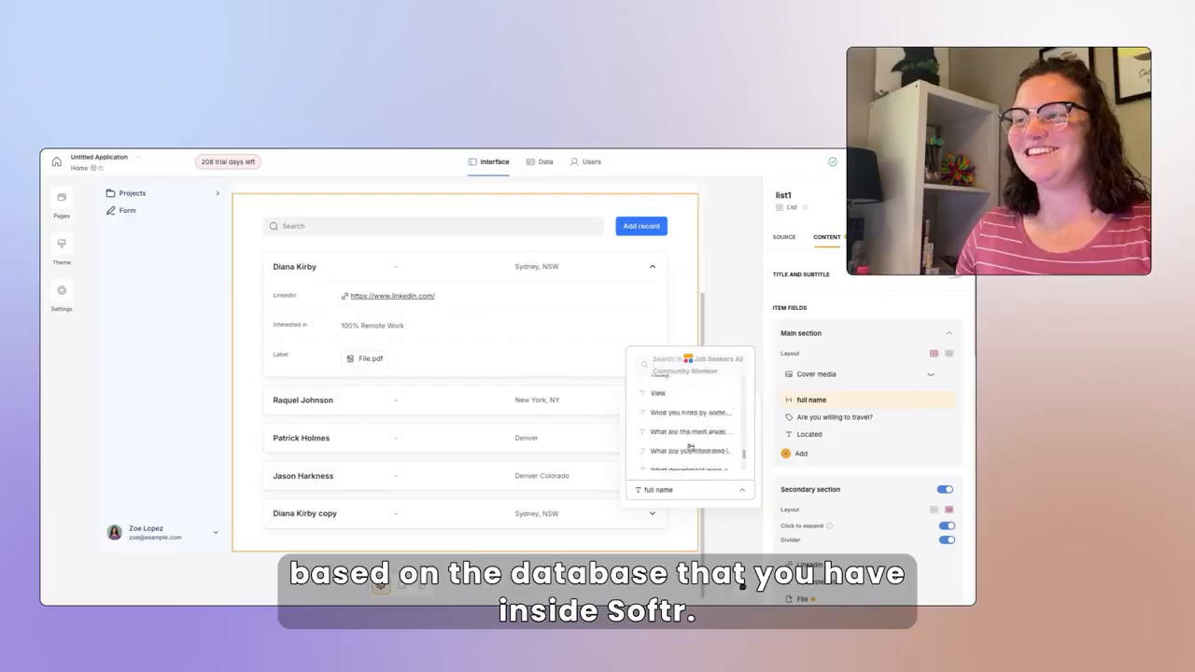